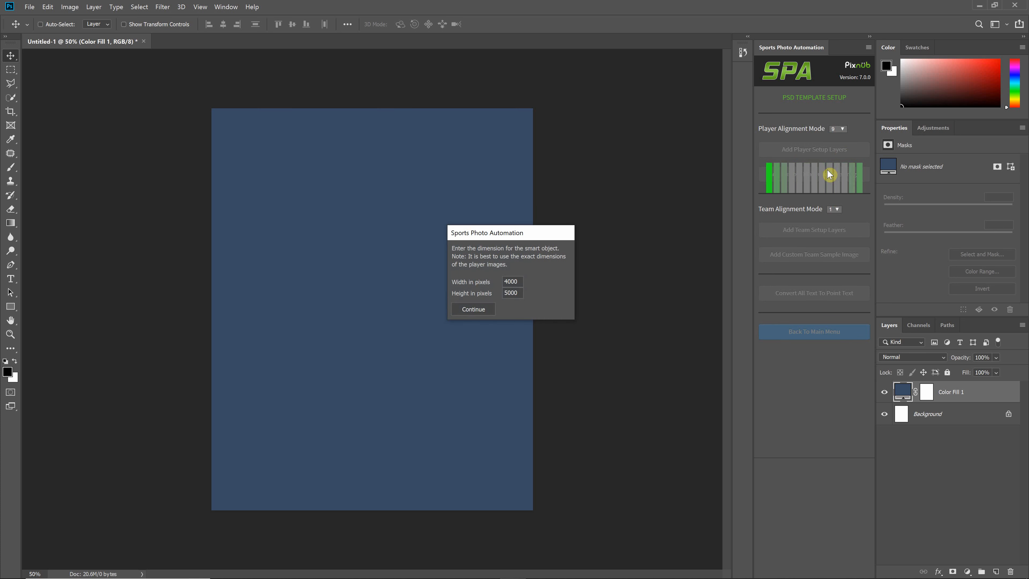
Step: Add the player setup layers with a smart object 3200 pixels wide and 4000 pixels high
{"action": "double_click", "coordinate": [519, 282]}
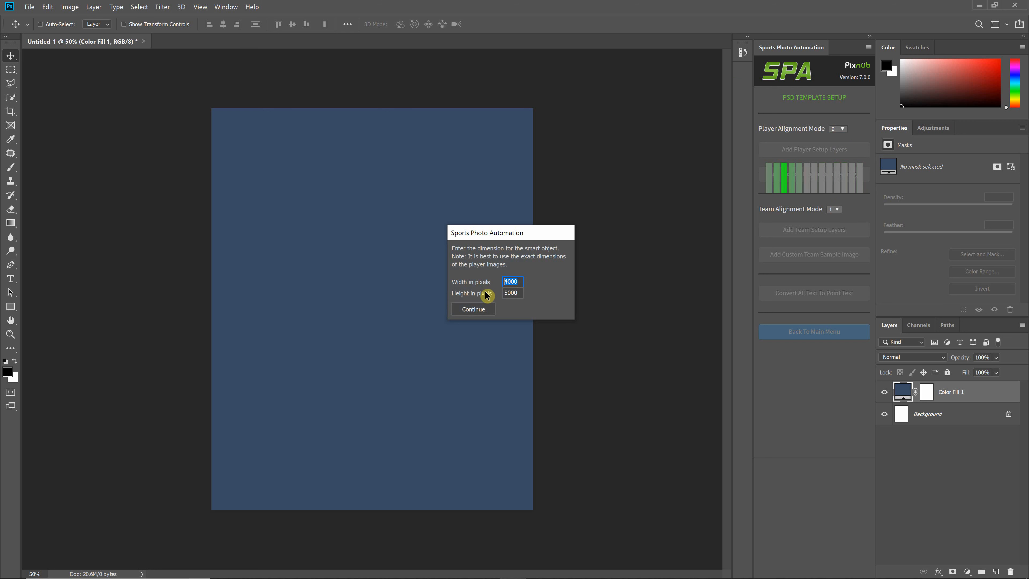
{"action": "type", "text": "3200"}
{"action": "key", "text": "Tab"}
{"action": "type", "text": "4000"}
{"action": "double_click", "coordinate": [520, 283]}
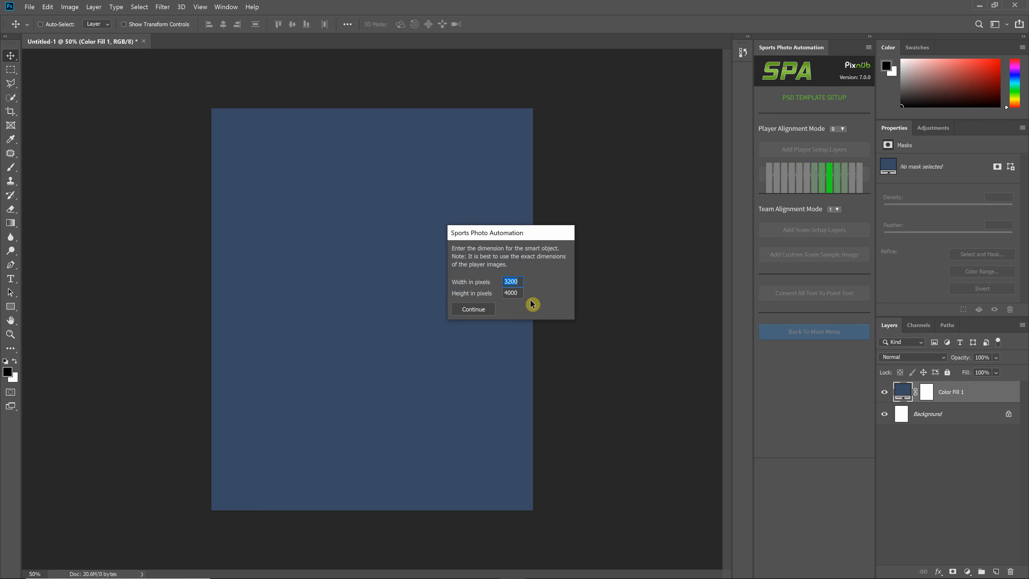
{"action": "left_click", "coordinate": [476, 311]}
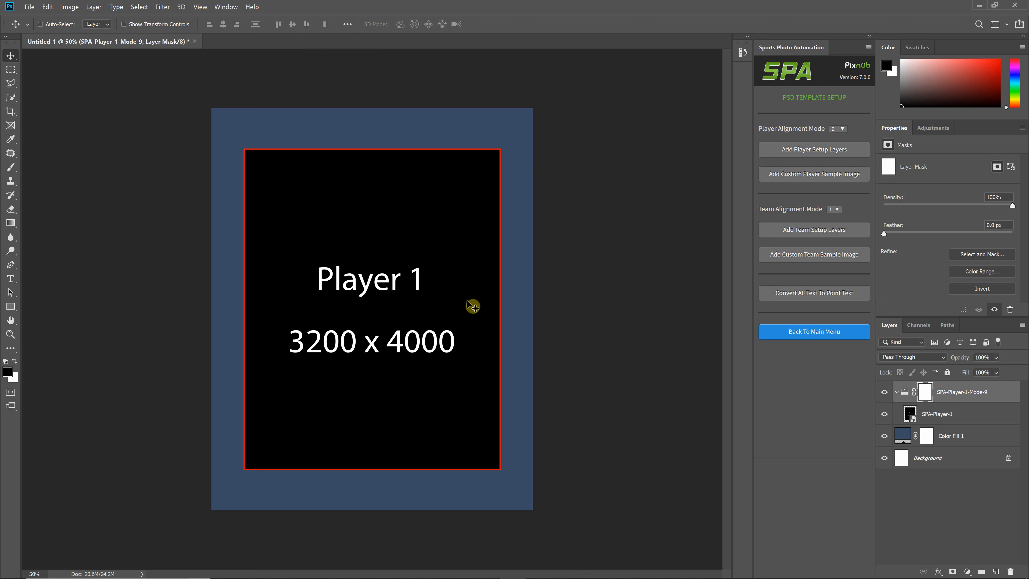
Step: Scale the Player 1 placeholder to about 41.6% and place it in the page's upper-left area, centred at about X 580, Y 677 px
{"action": "key", "text": "ctrl+t"}
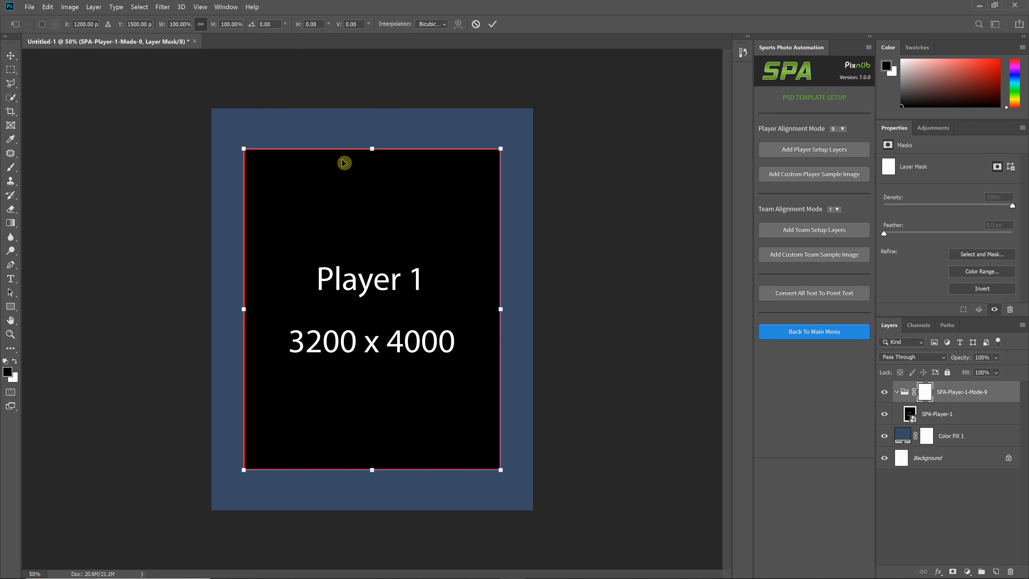
{"action": "left_click_drag", "start_coordinate": [373, 149], "coordinate": [372, 340]}
{"action": "left_click_drag", "start_coordinate": [407, 398], "coordinate": [324, 194]}
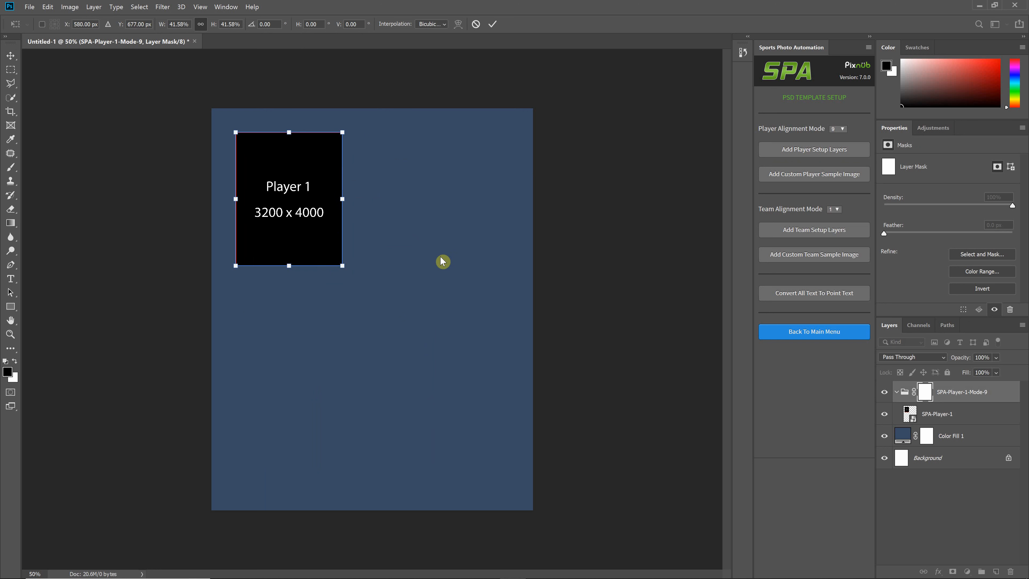
{"action": "left_click", "coordinate": [492, 27]}
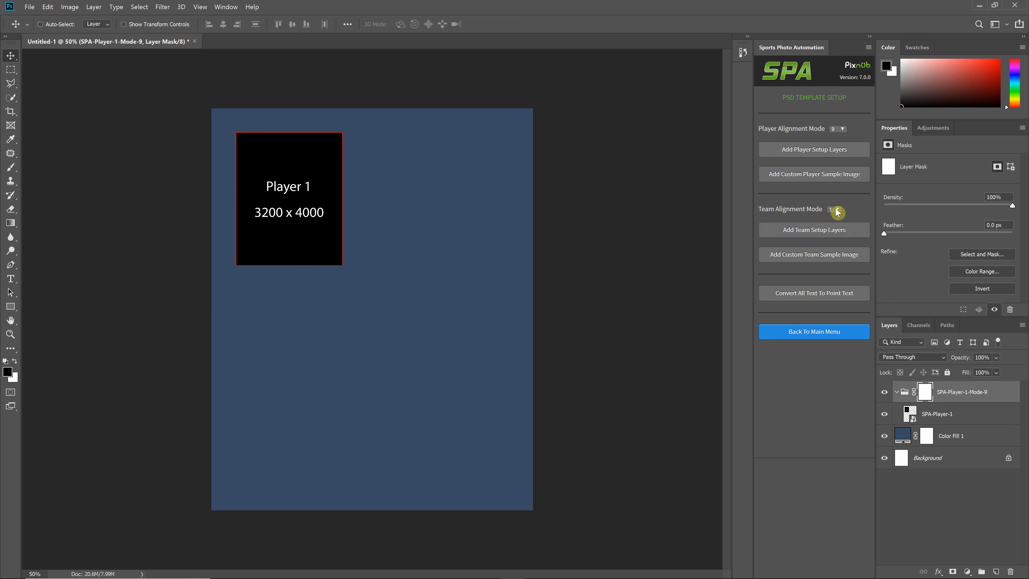
Step: Add the team setup layers with a smart object 6000 pixels wide and 4000 pixels high
{"action": "left_click", "coordinate": [836, 232]}
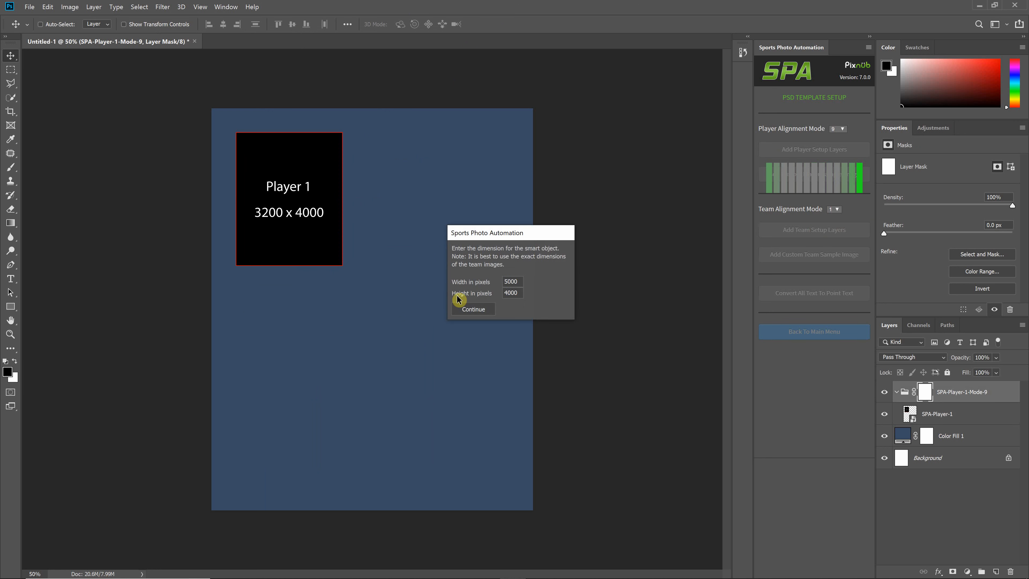
{"action": "double_click", "coordinate": [513, 280]}
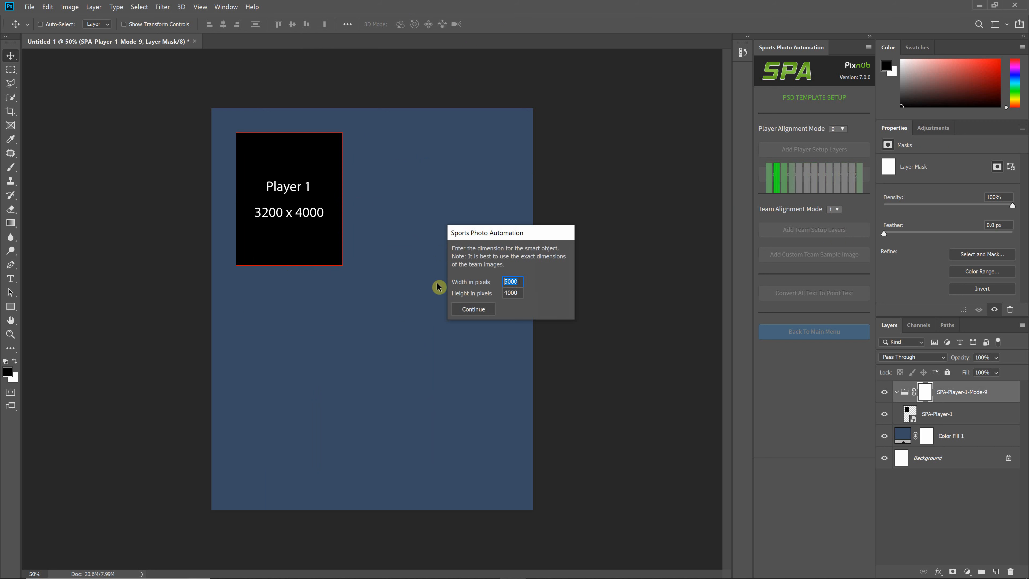
{"action": "type", "text": "6000"}
{"action": "left_click", "coordinate": [518, 291]}
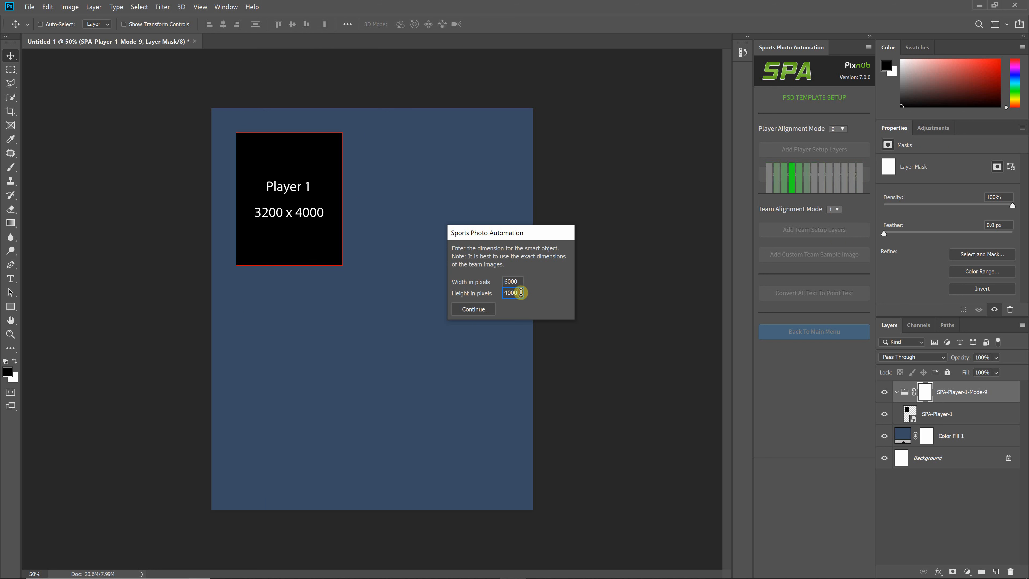
{"action": "left_click", "coordinate": [485, 310]}
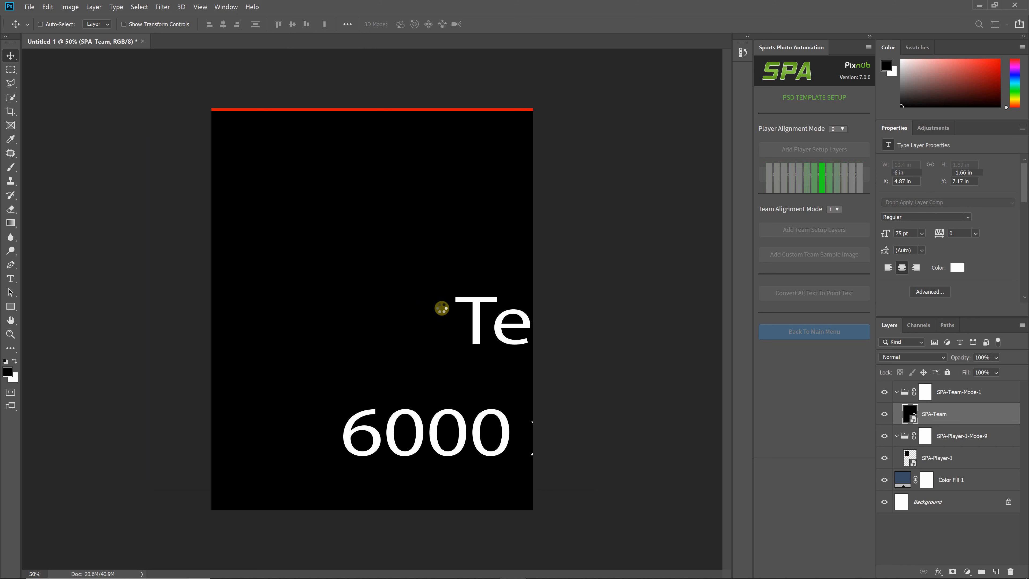
Step: Scale the Team placeholder to about 103.5% and centre it horizontally in the page's lower half, at about X 1200, Y 2127 px
{"action": "key", "text": "ctrl+t"}
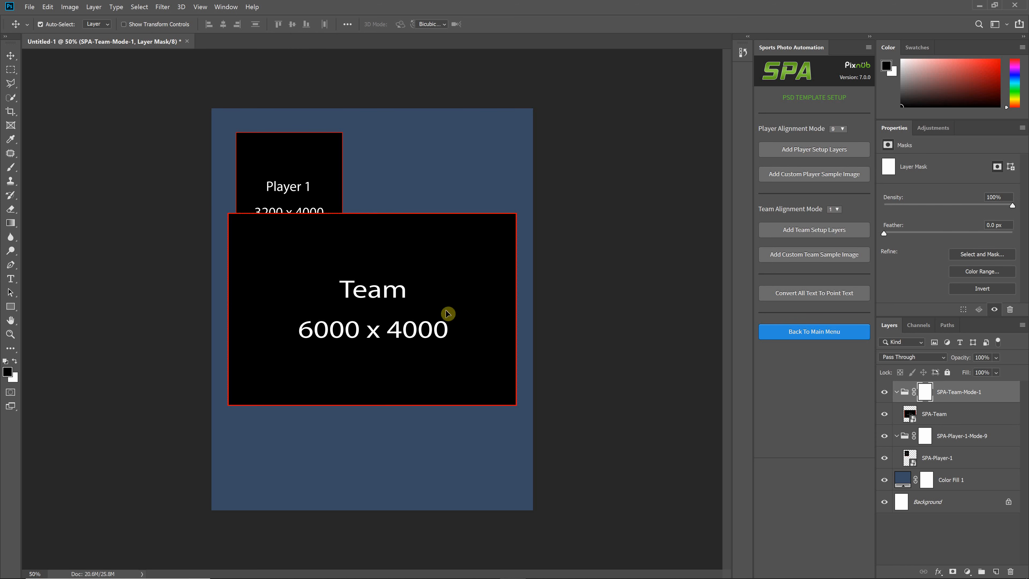
{"action": "left_click_drag", "start_coordinate": [370, 211], "coordinate": [375, 215]}
{"action": "left_click_drag", "start_coordinate": [394, 309], "coordinate": [398, 389]}
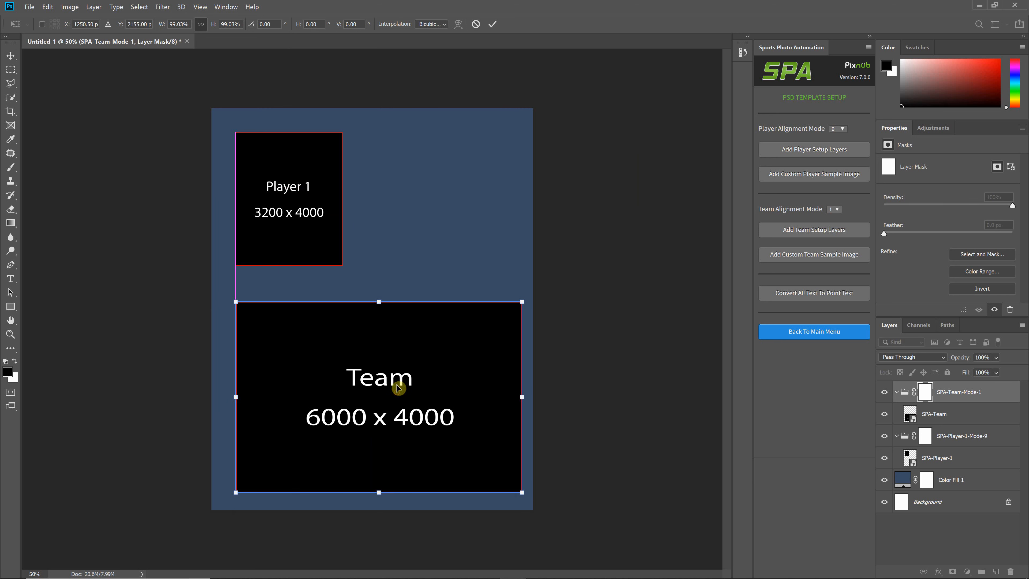
{"action": "left_click_drag", "start_coordinate": [380, 303], "coordinate": [379, 292]}
{"action": "left_click_drag", "start_coordinate": [432, 345], "coordinate": [436, 351]}
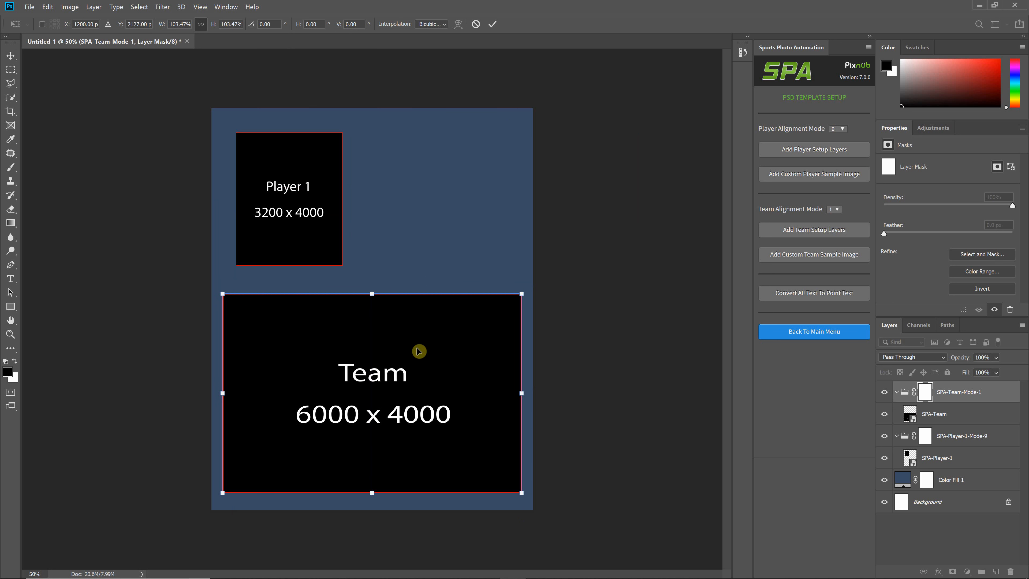
{"action": "left_click", "coordinate": [1000, 411]}
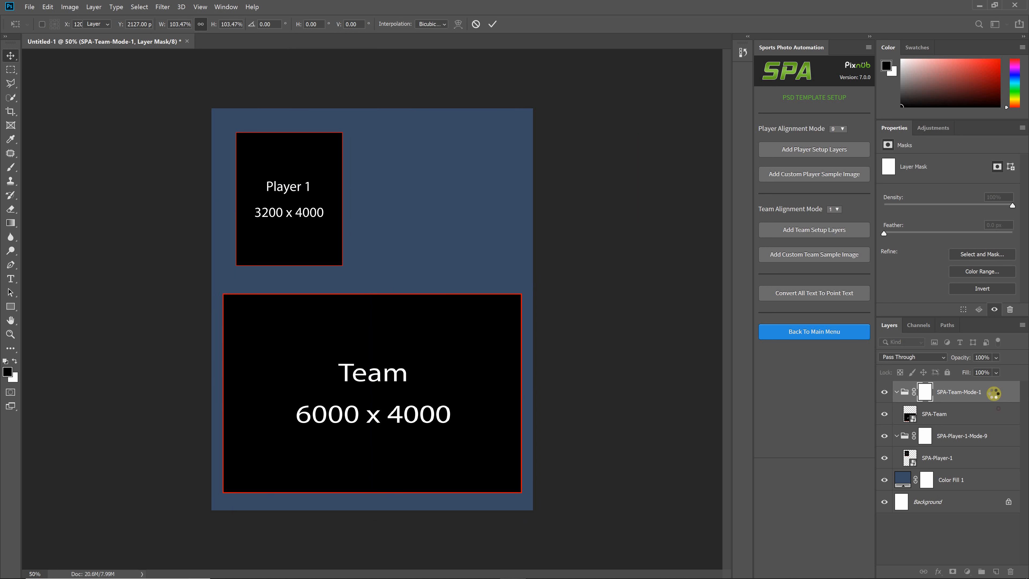
{"action": "left_click", "coordinate": [994, 396]}
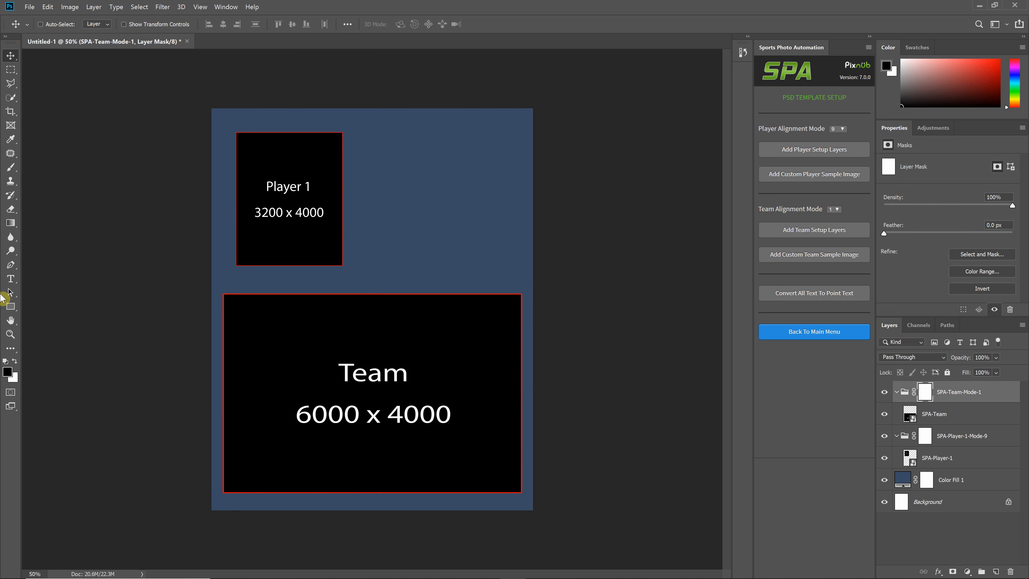
Step: Add a text box about 3.77 × 1.54 in beside the player placeholder, containing a sample first name at 60 pt
{"action": "left_click", "coordinate": [11, 284]}
{"action": "left_click_drag", "start_coordinate": [365, 146], "coordinate": [516, 207]}
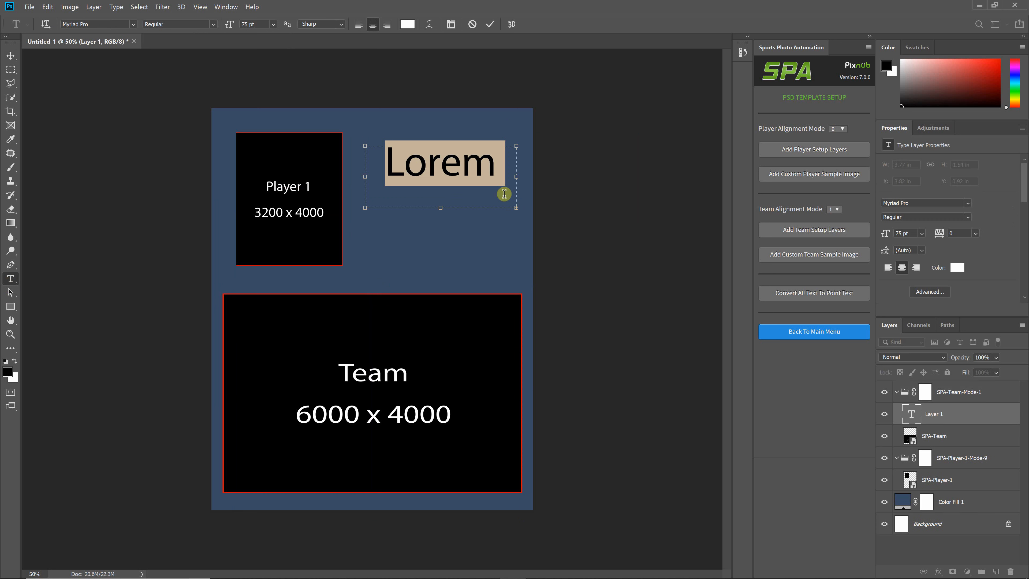
{"action": "type", "text": "JOSH"}
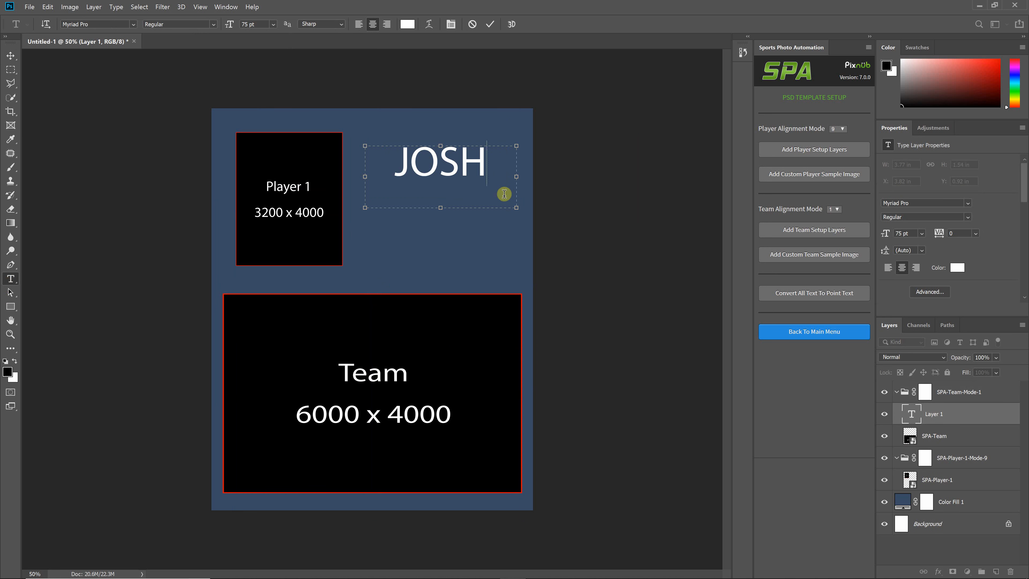
{"action": "type", "text": "UA"}
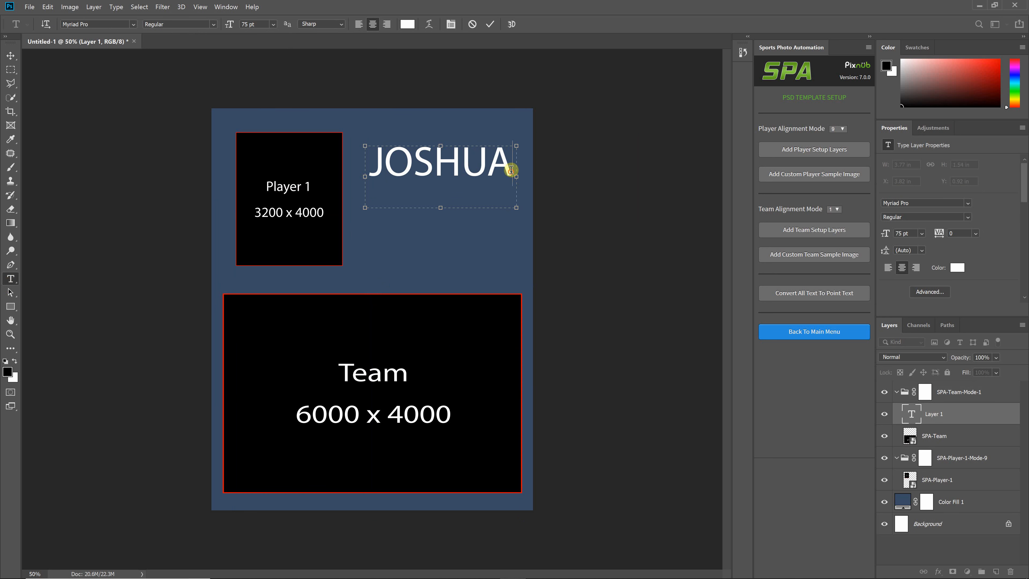
{"action": "left_click_drag", "start_coordinate": [511, 169], "coordinate": [351, 152]}
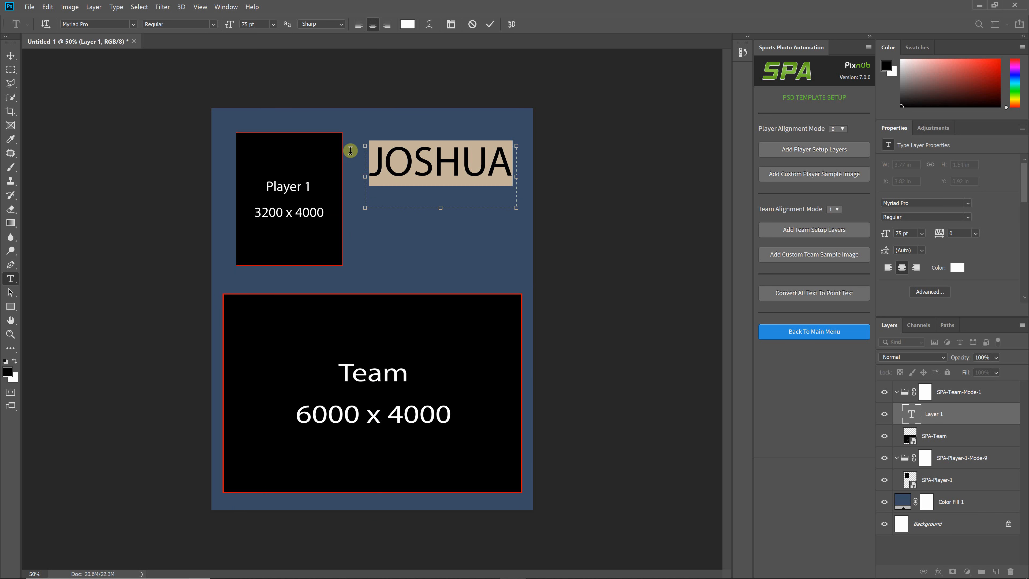
{"action": "double_click", "coordinate": [248, 24]}
{"action": "key", "text": "Return"}
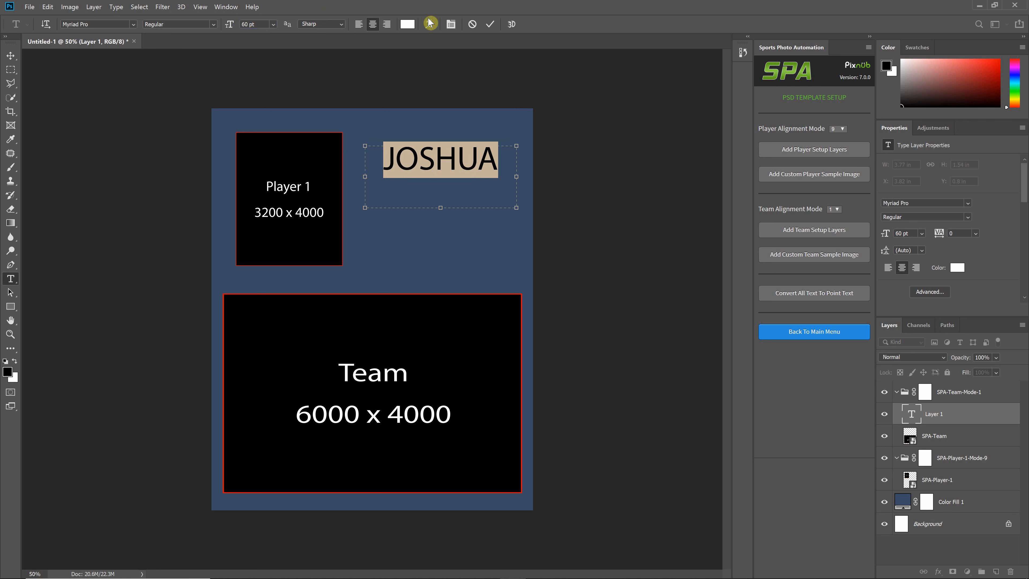
{"action": "left_click", "coordinate": [491, 25]}
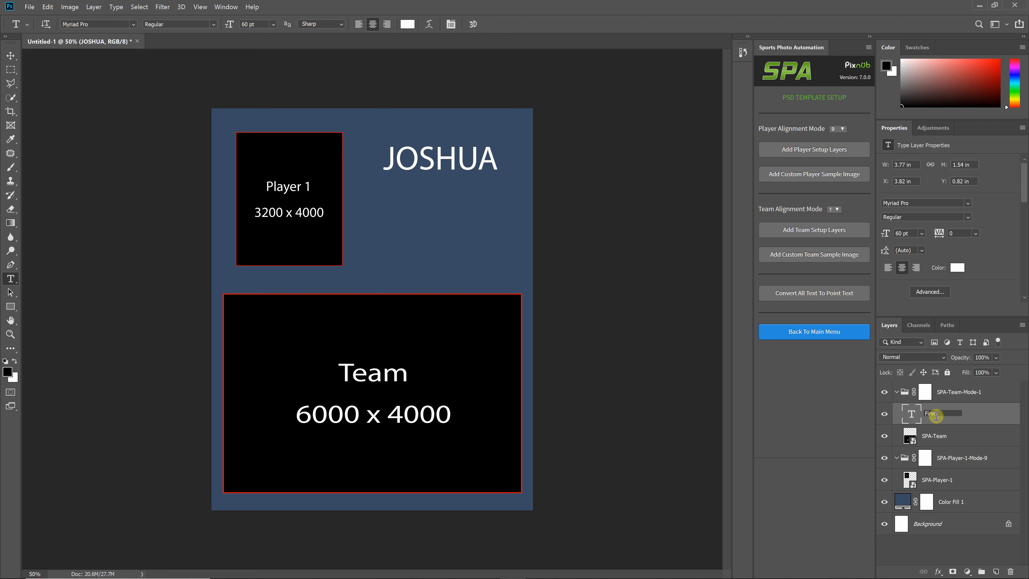
Step: Rename the new text layer as First Name and move it above the SPA-Team-Mode-1 group
{"action": "key", "text": "Return"}
{"action": "left_click_drag", "start_coordinate": [980, 423], "coordinate": [972, 392]}
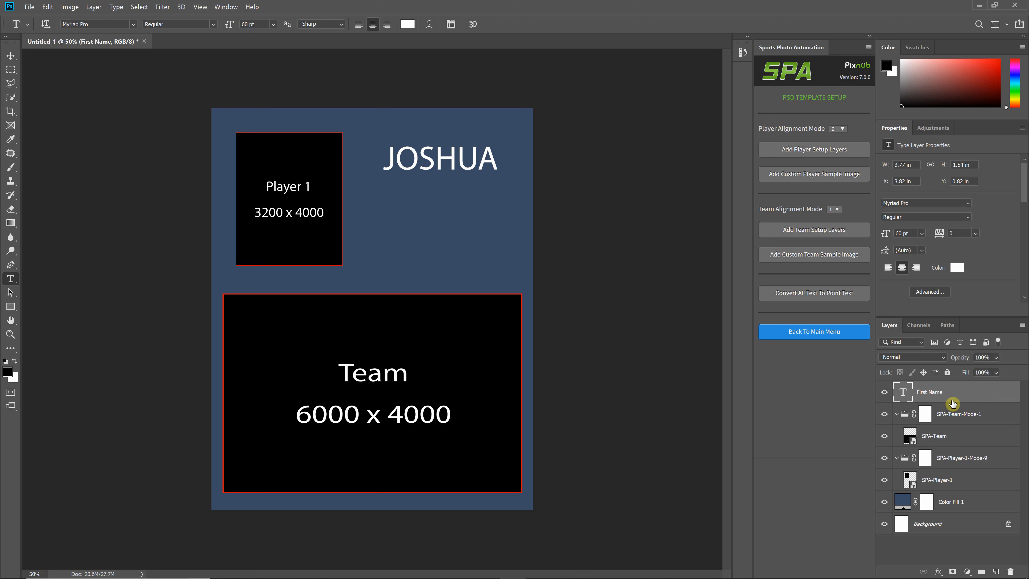
Step: Duplicate the First Name layer, rename the copy as Last Name and replace its text with a sample last name
{"action": "key", "text": "ctrl+j"}
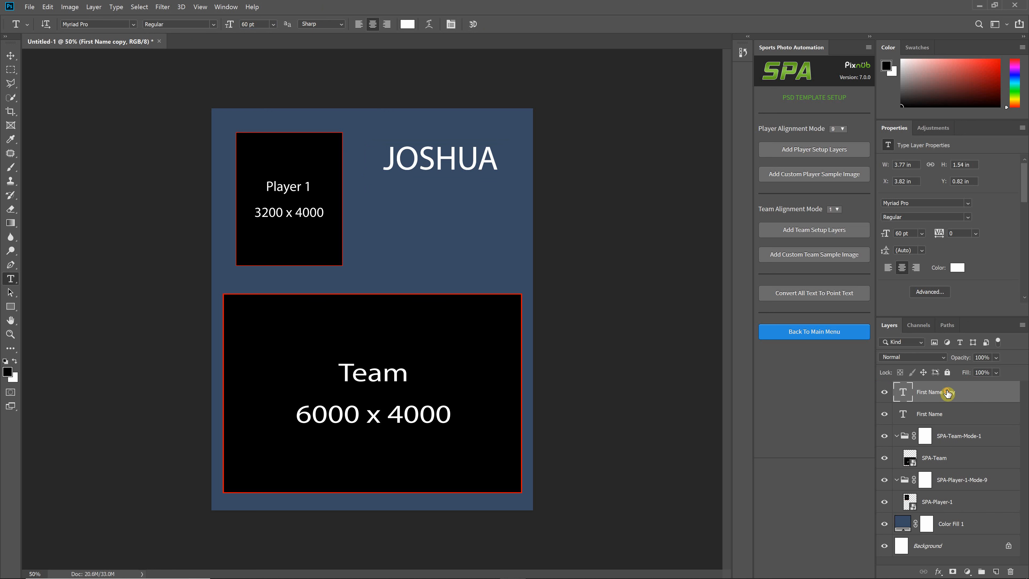
{"action": "double_click", "coordinate": [947, 392]}
{"action": "type", "text": "Last Name"}
{"action": "key", "text": "Return"}
{"action": "double_click", "coordinate": [905, 396]}
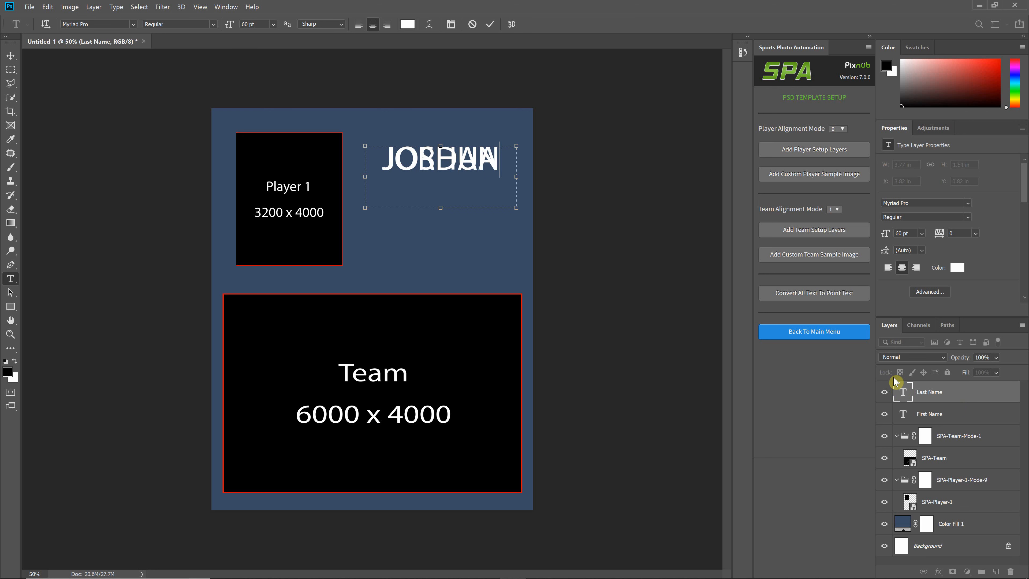
{"action": "left_click", "coordinate": [490, 24]}
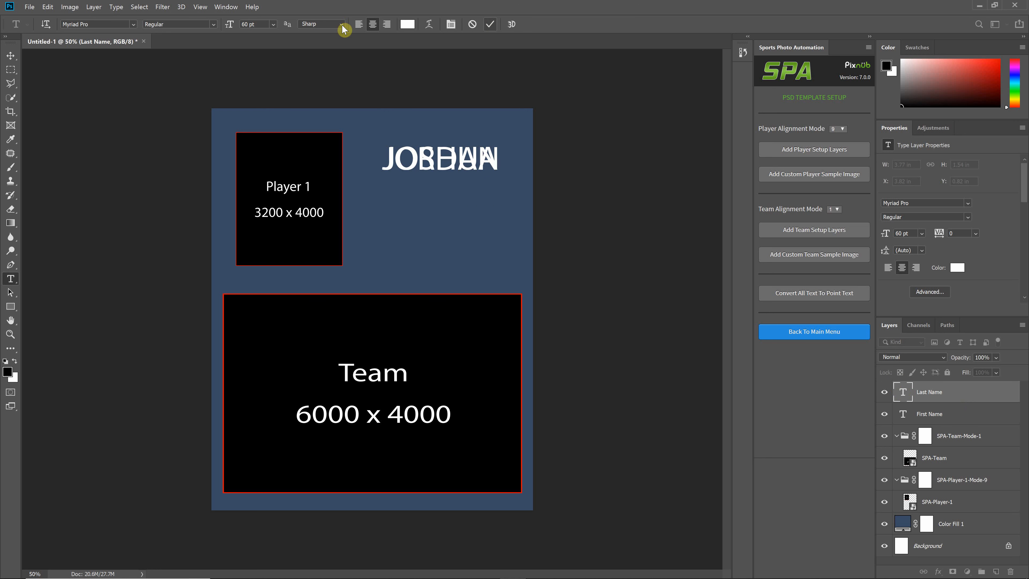
Step: Place the last name directly below the first name and shift both text layers together slightly down and left on the page
{"action": "left_click", "coordinate": [11, 56]}
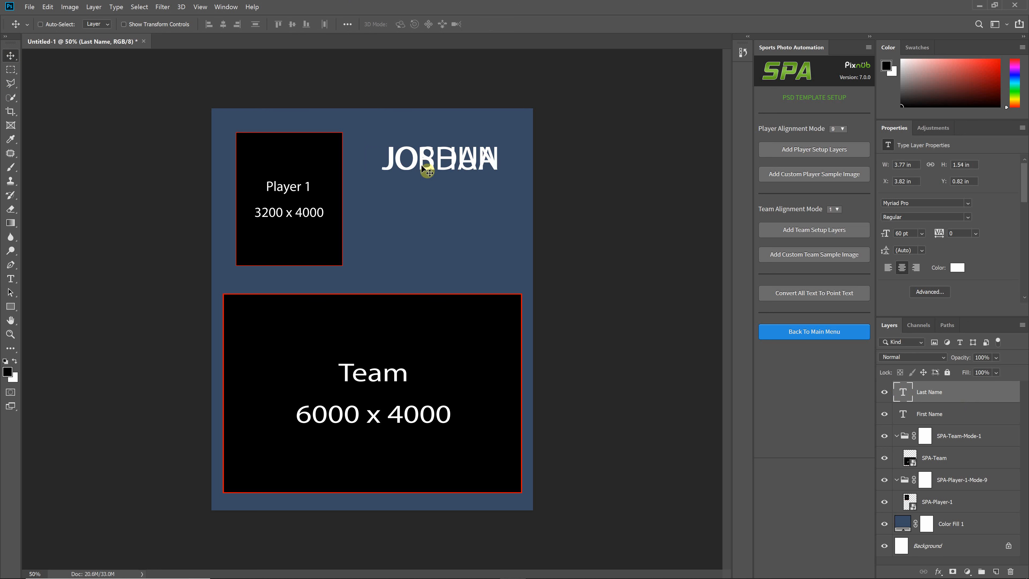
{"action": "left_click_drag", "start_coordinate": [456, 160], "coordinate": [451, 198]}
{"action": "left_click", "coordinate": [968, 416], "text": "shift"}
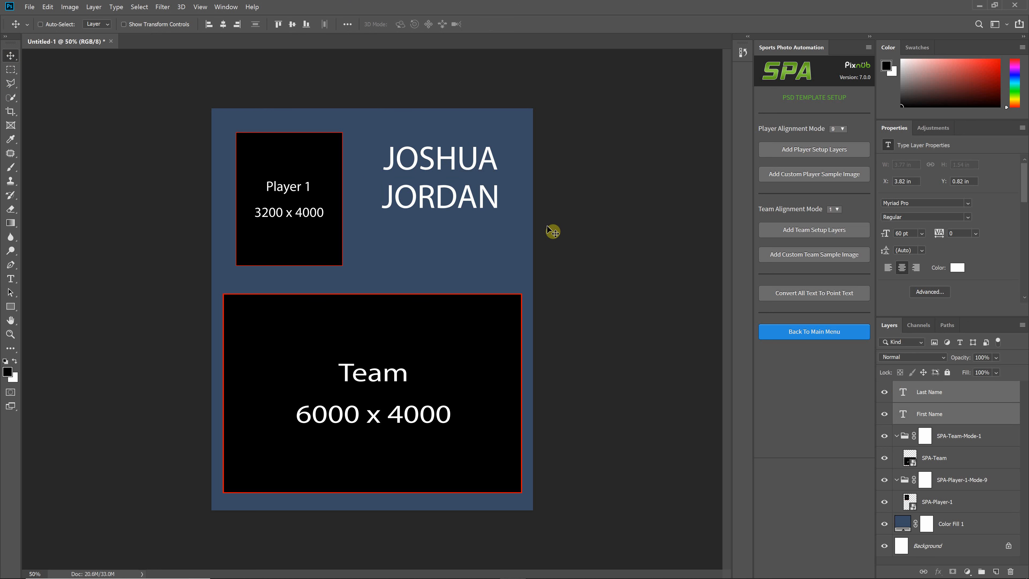
{"action": "mouse_move", "coordinate": [474, 159]}
{"action": "left_mouse_down"}
{"action": "mouse_move", "coordinate": [469, 178]}
{"action": "mouse_move", "coordinate": [455, 164]}
{"action": "left_mouse_up"}
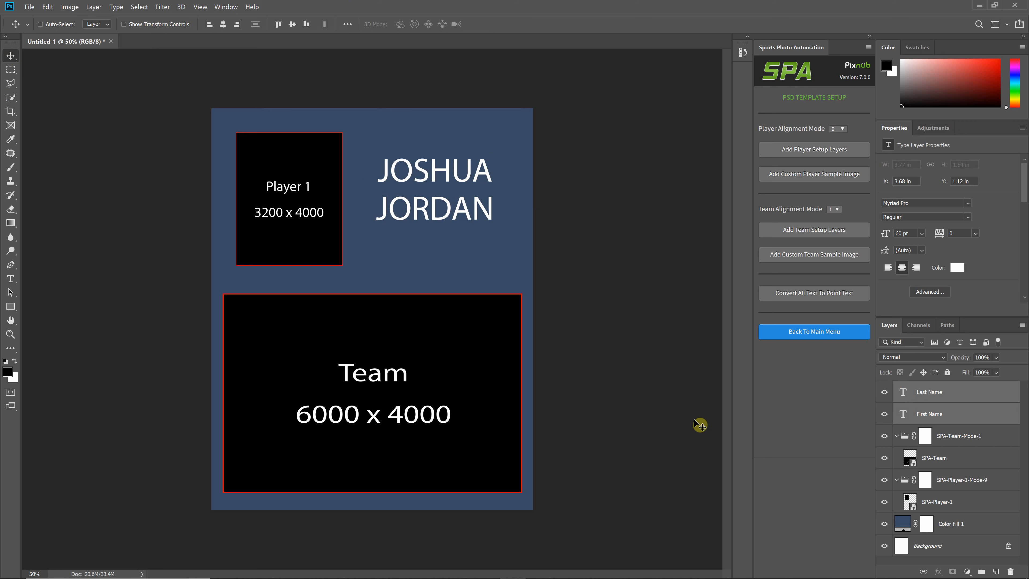
Step: Convert all text layers in the template to point text
{"action": "left_click", "coordinate": [938, 393]}
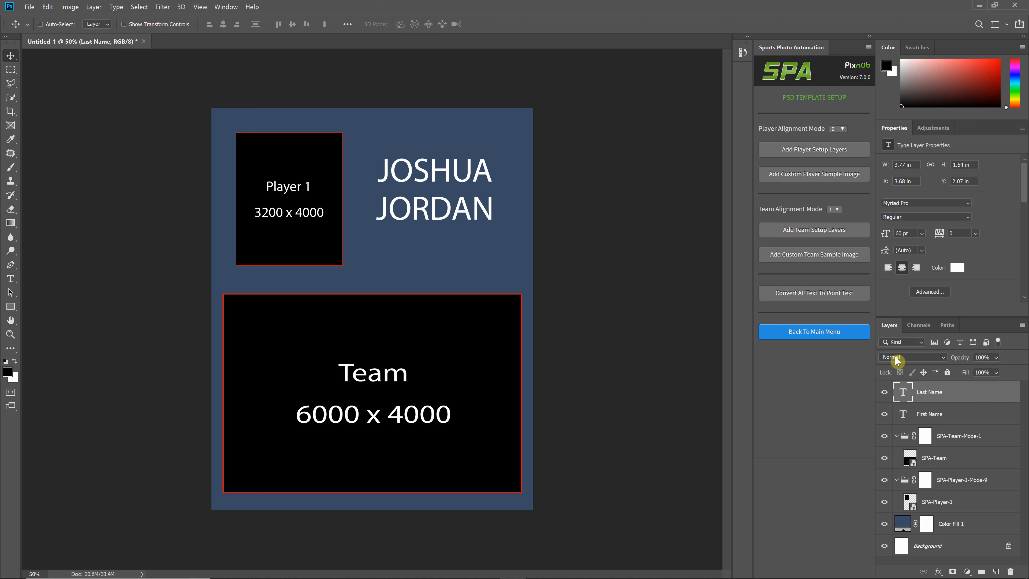
{"action": "left_click", "coordinate": [964, 410]}
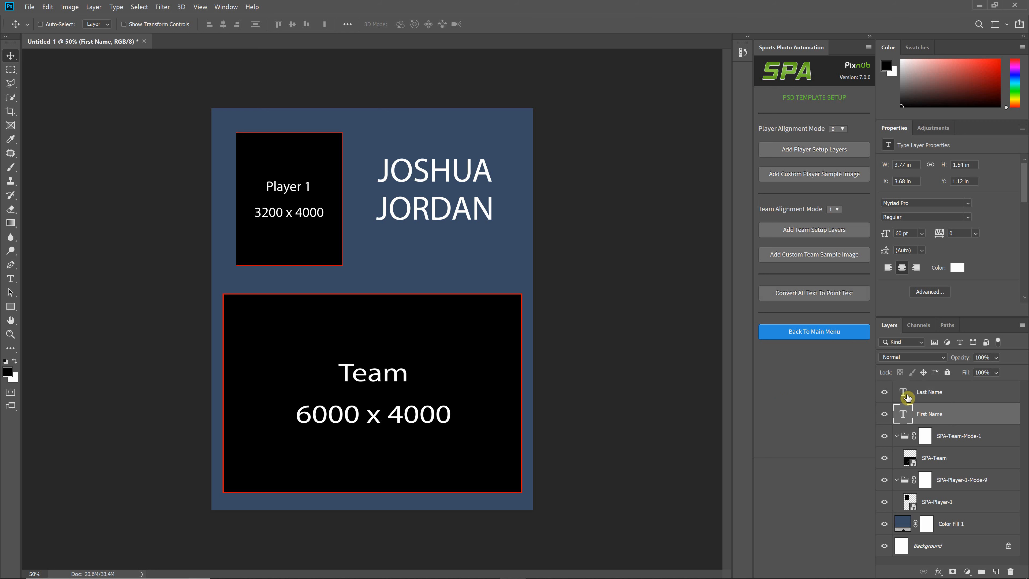
{"action": "left_click", "coordinate": [825, 291]}
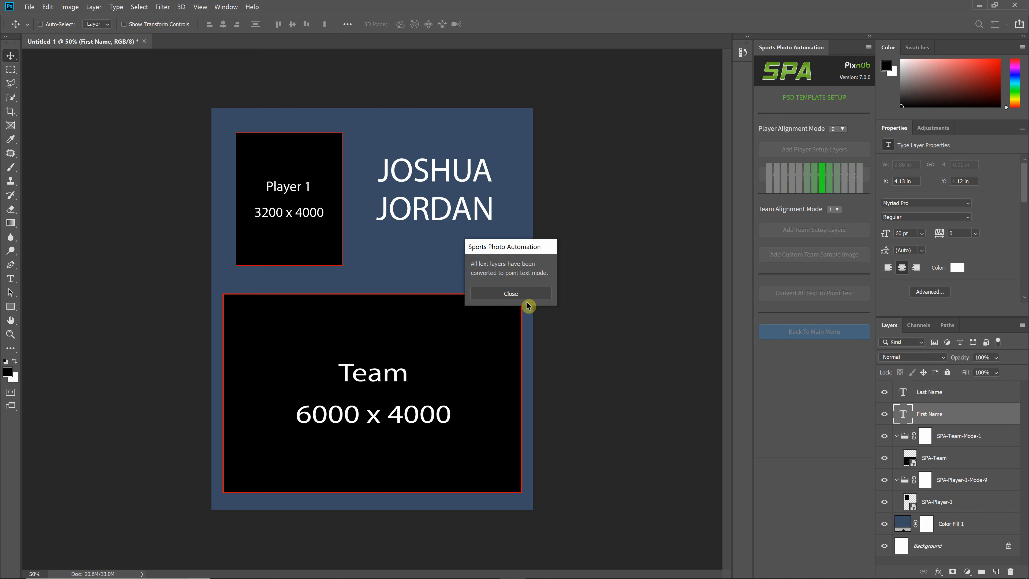
{"action": "left_click", "coordinate": [541, 296]}
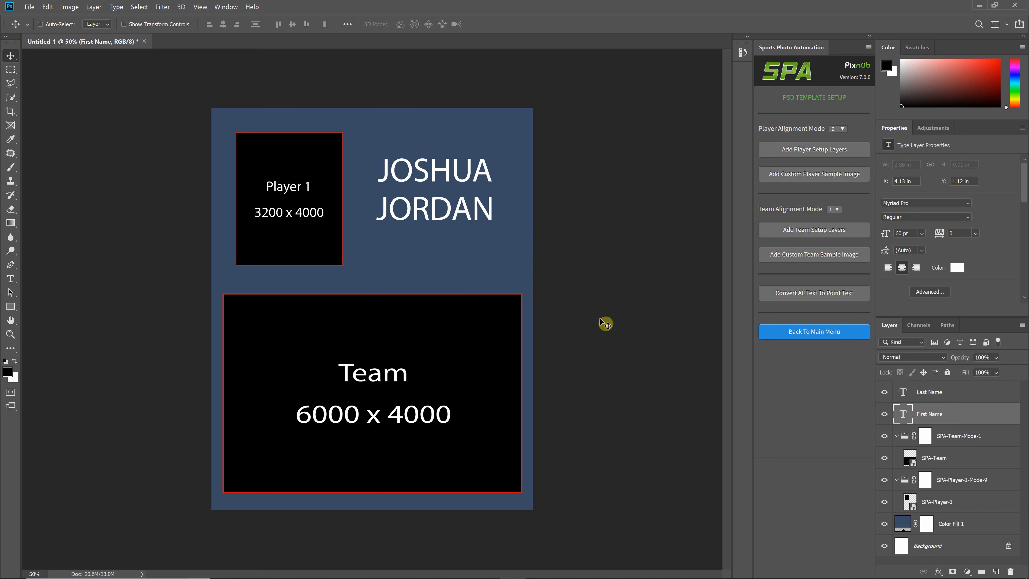
Step: Save the template as mm2.psd in the SPA > BG folder on the Desktop with Maximize Compatibility on, and close it
{"action": "left_click", "coordinate": [29, 6]}
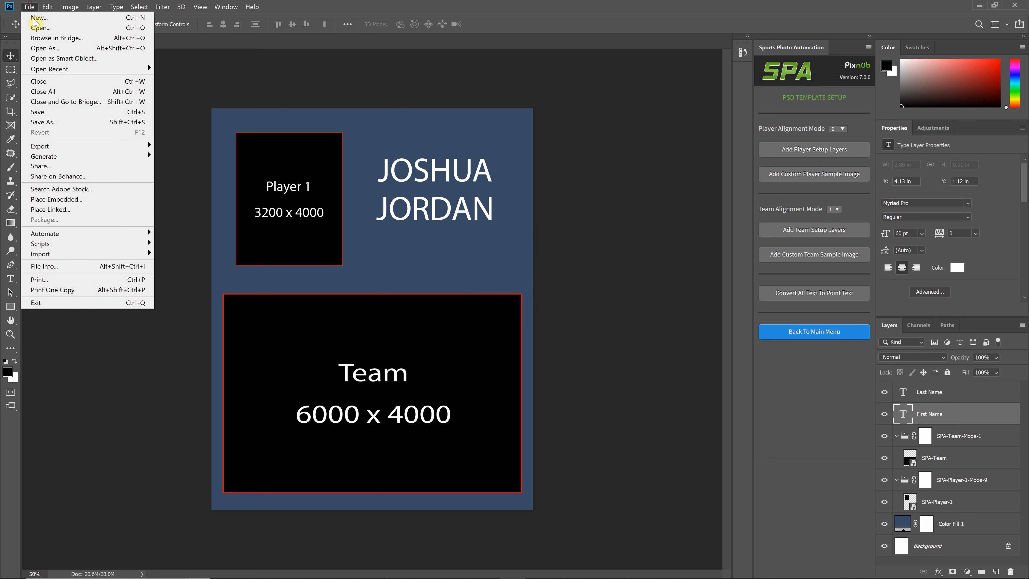
{"action": "left_click", "coordinate": [57, 124]}
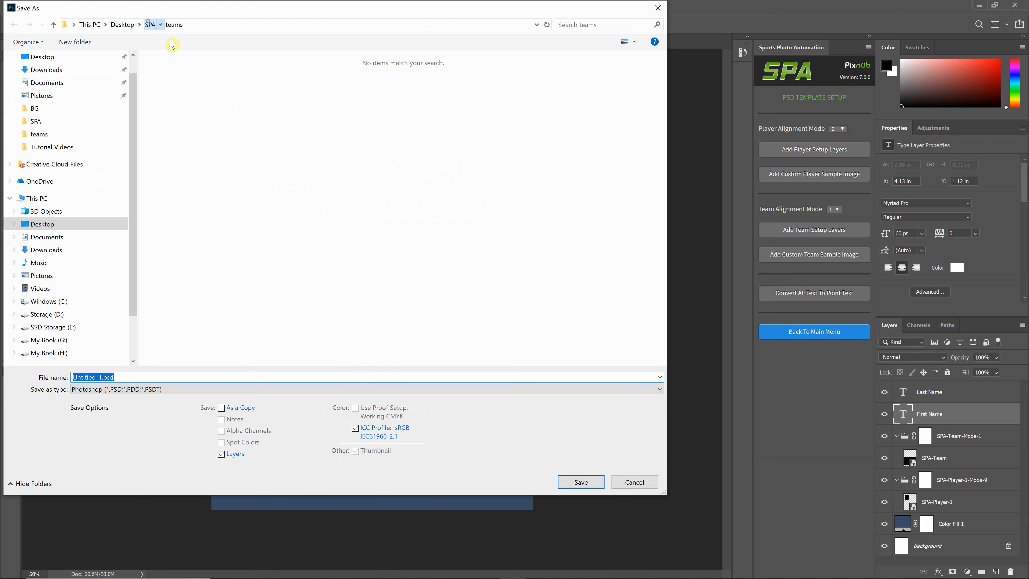
{"action": "left_click", "coordinate": [150, 24]}
{"action": "double_click", "coordinate": [189, 93]}
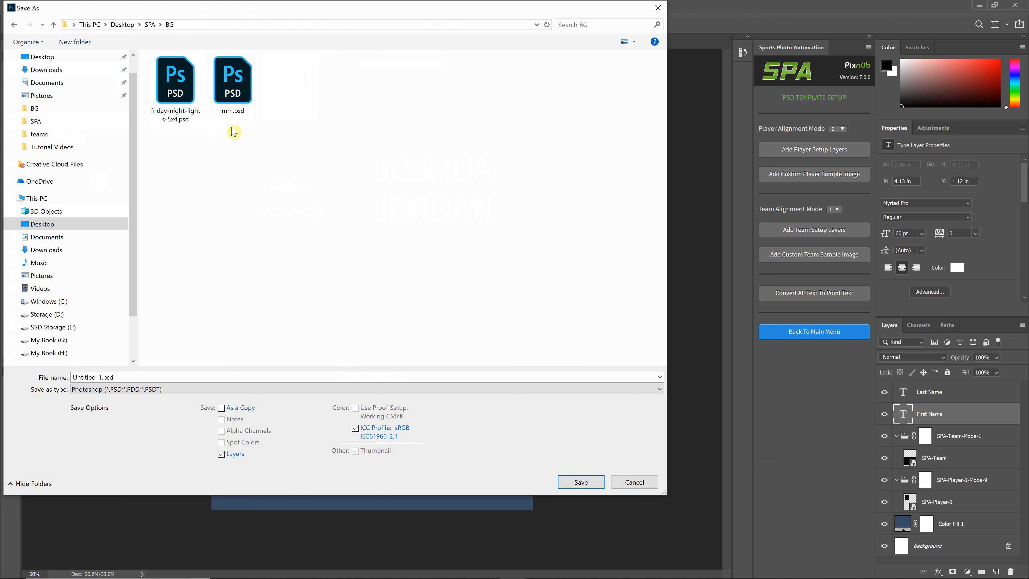
{"action": "left_click", "coordinate": [229, 120]}
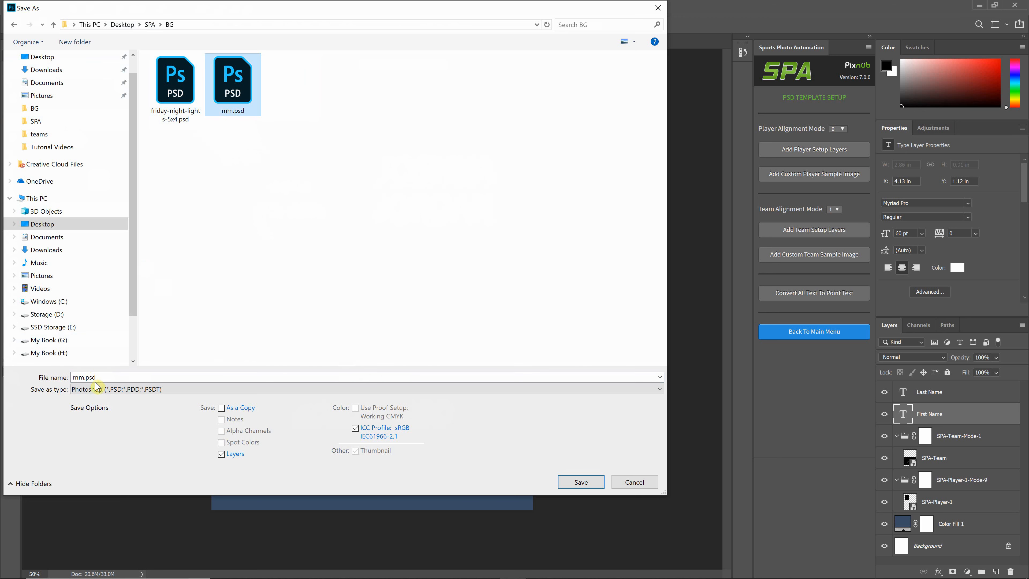
{"action": "double_click", "coordinate": [83, 377]}
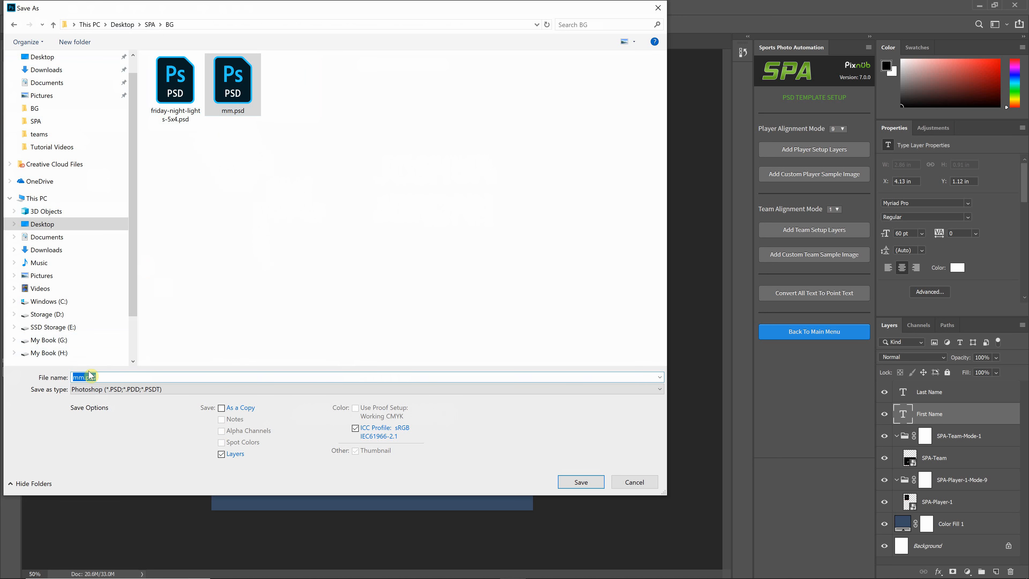
{"action": "type", "text": "2"}
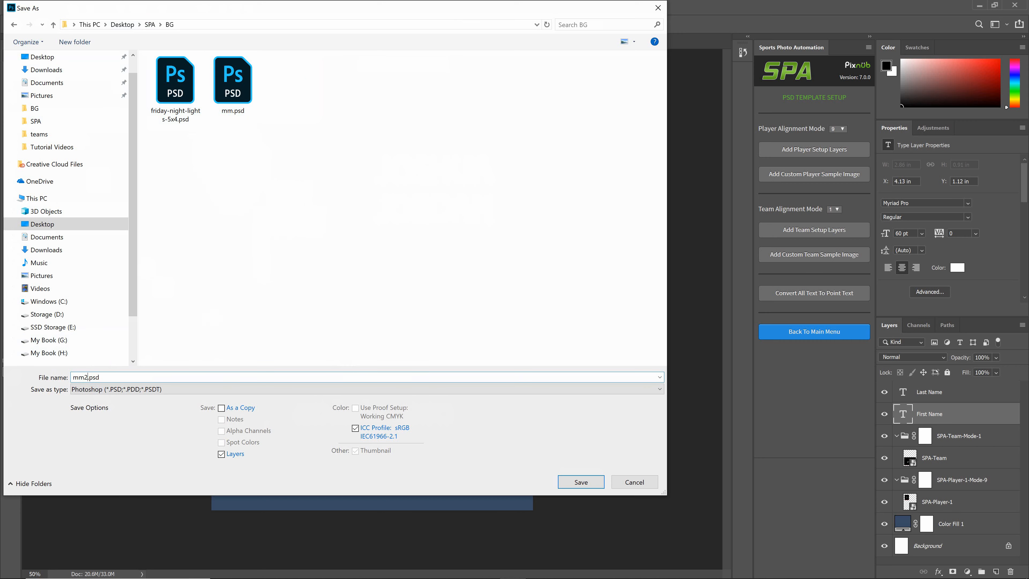
{"action": "left_click", "coordinate": [575, 482]}
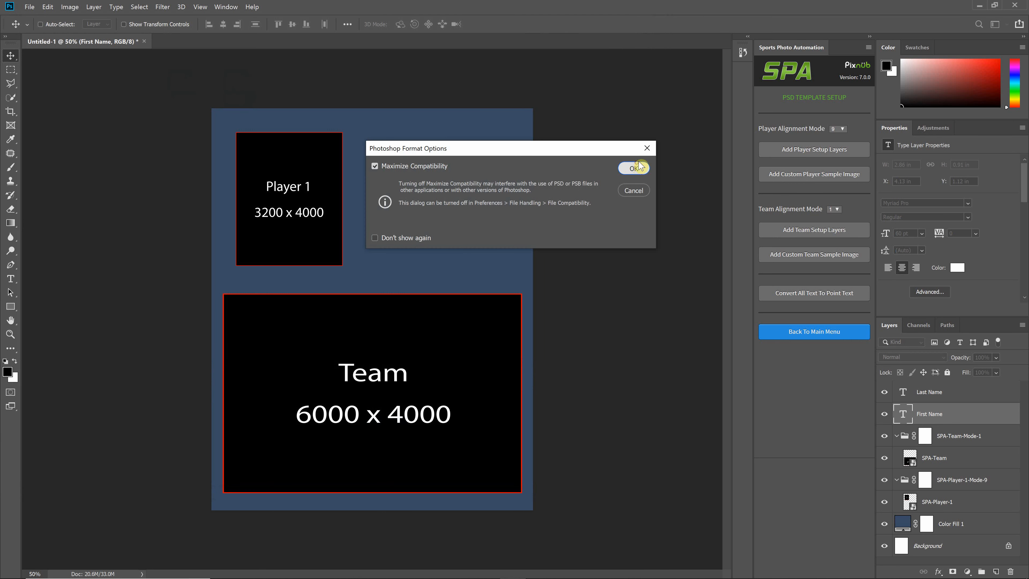
{"action": "left_click", "coordinate": [633, 168]}
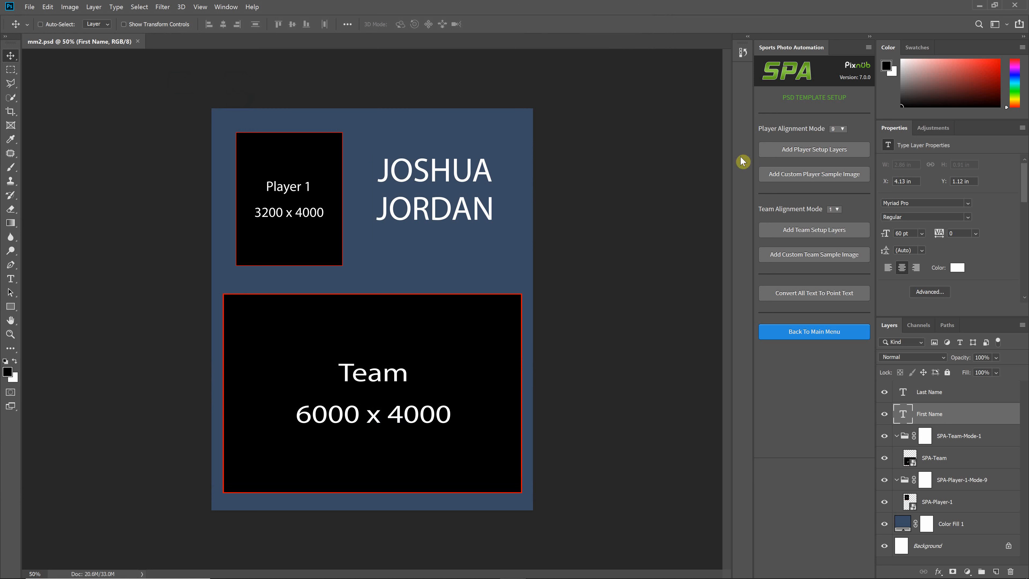
{"action": "left_click", "coordinate": [138, 42]}
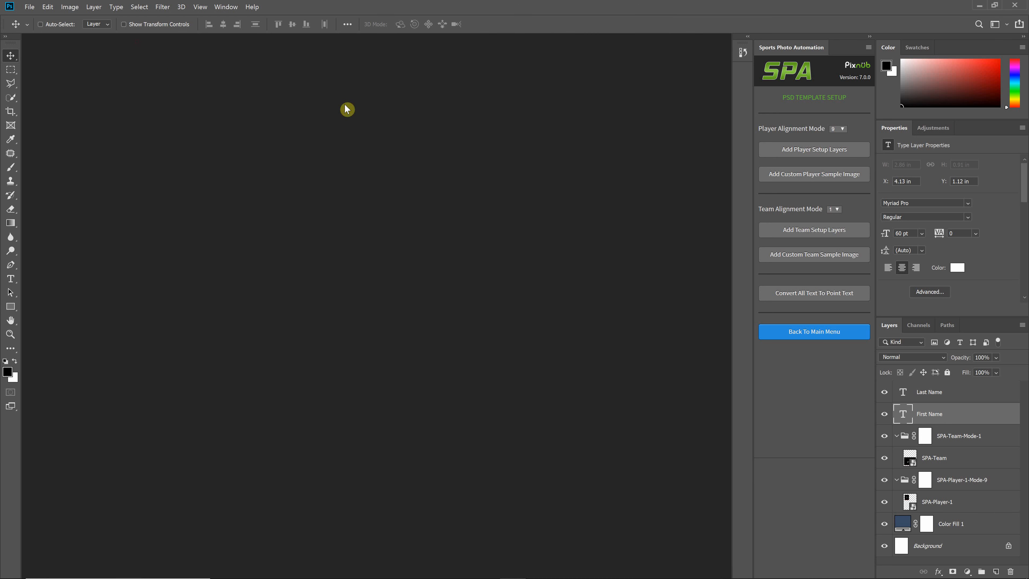
Step: Open the Sports Photo Automation batch settings and set the SPA folder on the Desktop as the source folder
{"action": "left_click", "coordinate": [804, 334]}
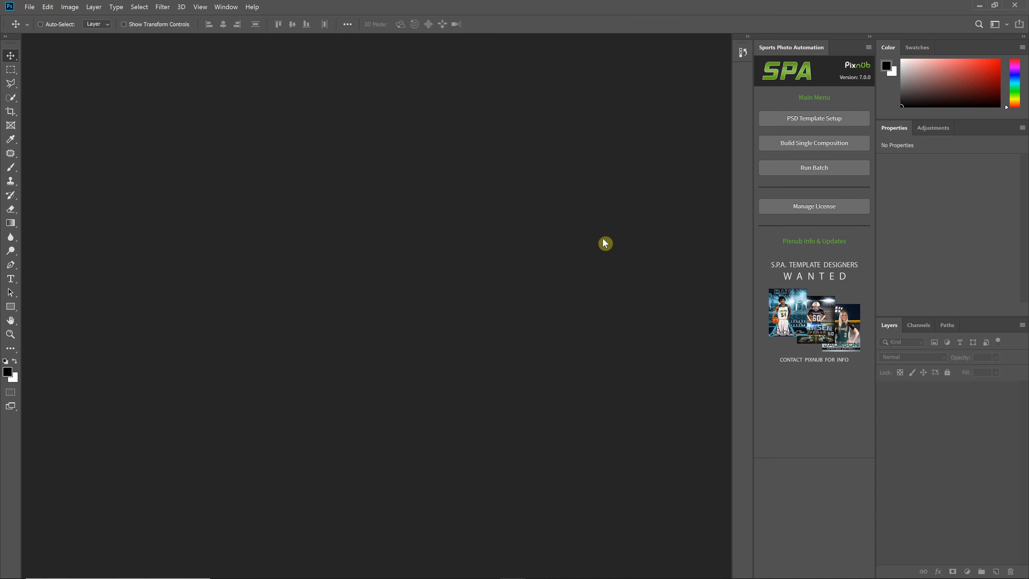
{"action": "left_click", "coordinate": [795, 172]}
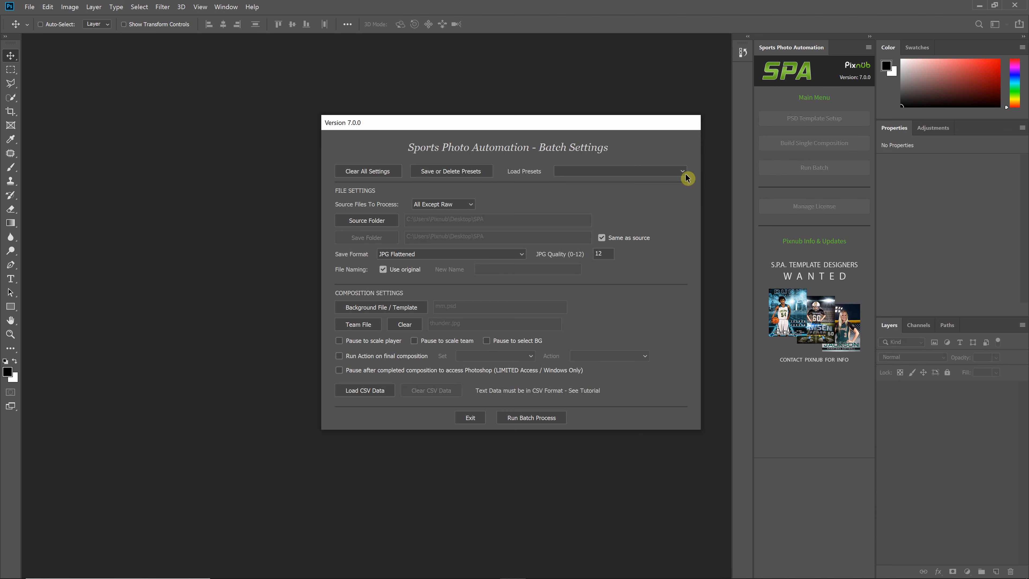
{"action": "left_click", "coordinate": [365, 222]}
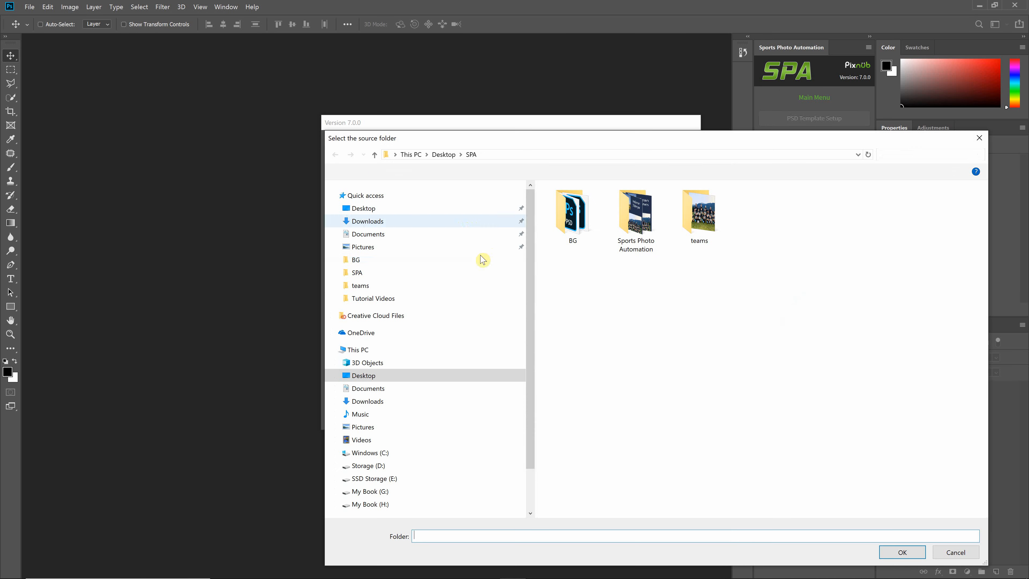
{"action": "left_click", "coordinate": [470, 154]}
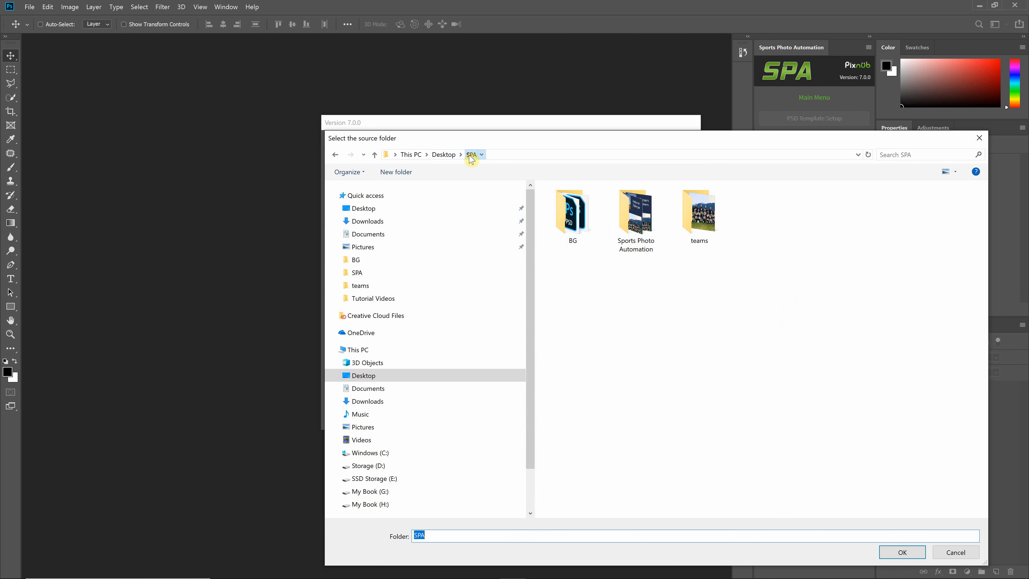
{"action": "left_click", "coordinate": [899, 552]}
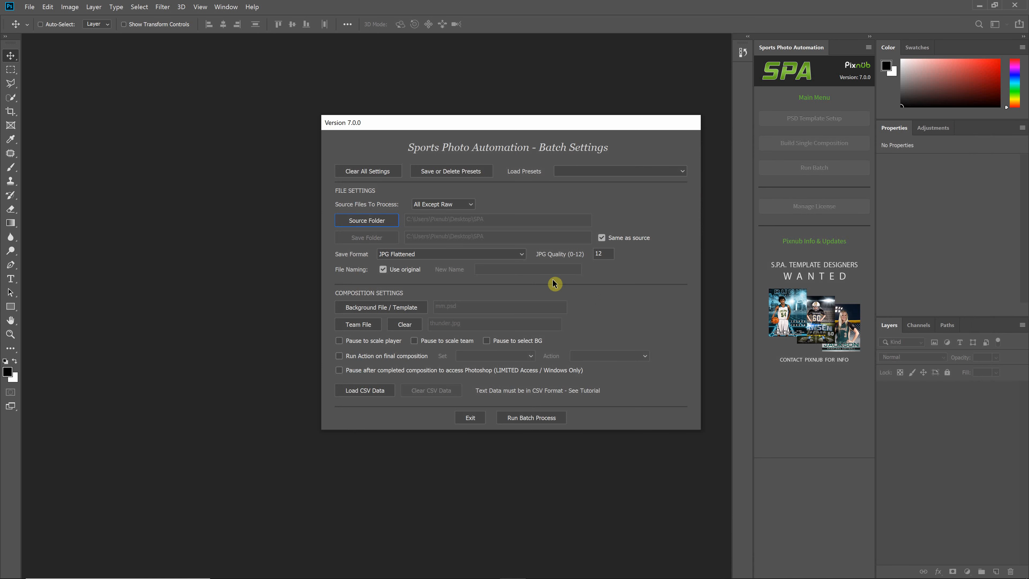
Step: Set mm2.psd from the BG folder as the background template for the batch
{"action": "left_click", "coordinate": [382, 310]}
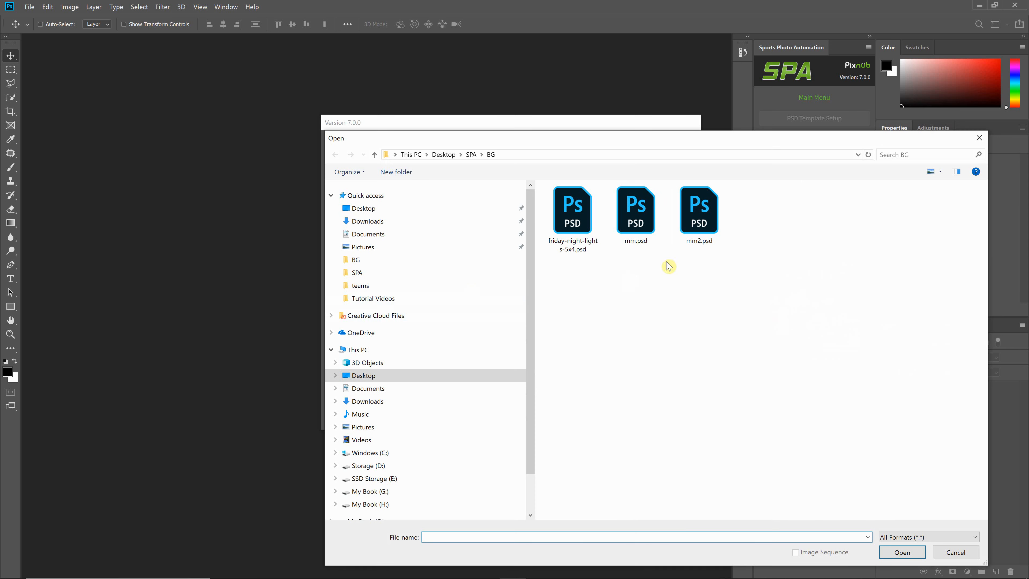
{"action": "left_click", "coordinate": [692, 220]}
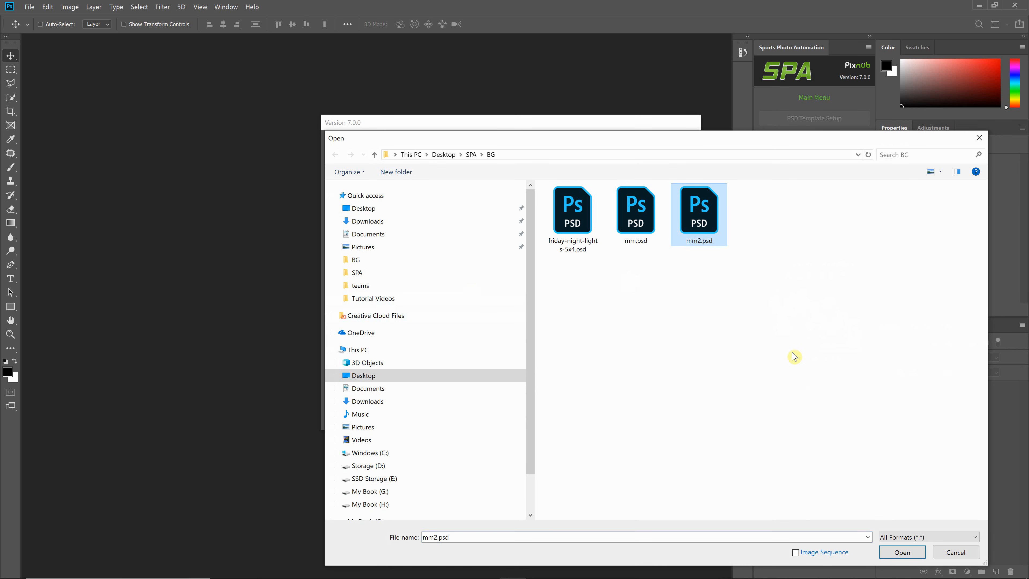
{"action": "left_click", "coordinate": [902, 552]}
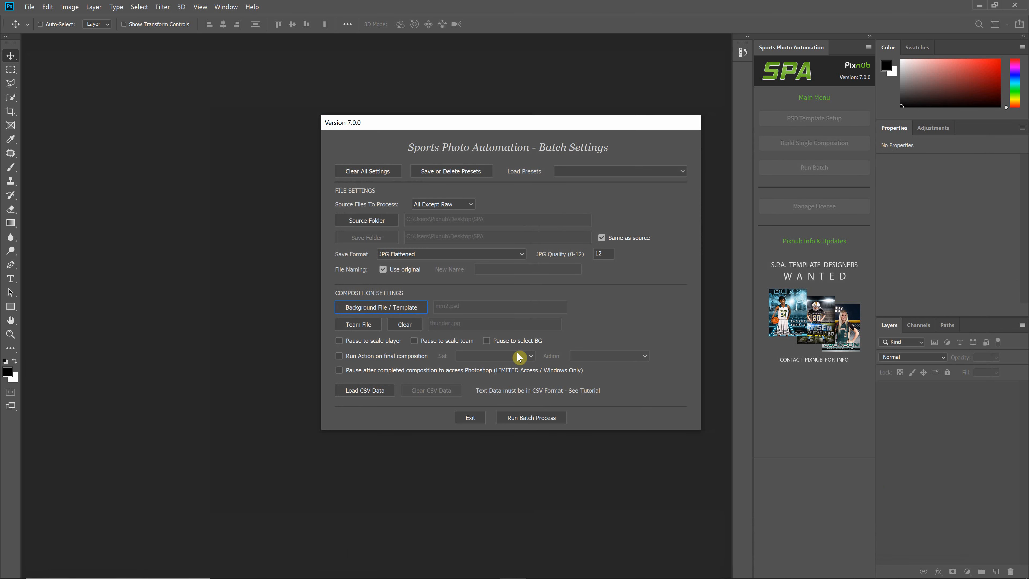
Step: Set thunder.jpg from the SPA > teams folder as the team file for the batch
{"action": "left_click", "coordinate": [373, 324]}
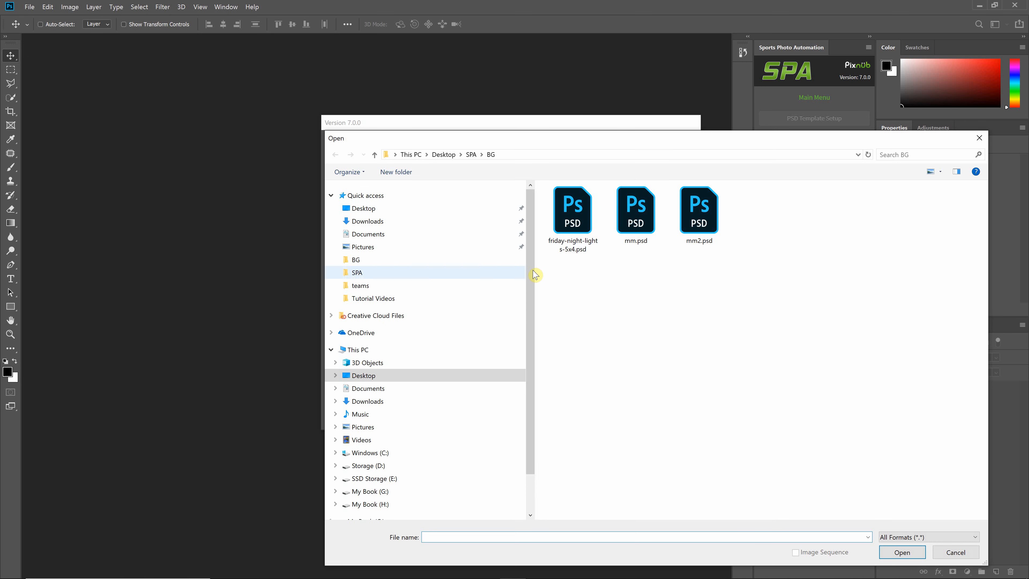
{"action": "left_click", "coordinate": [472, 156]}
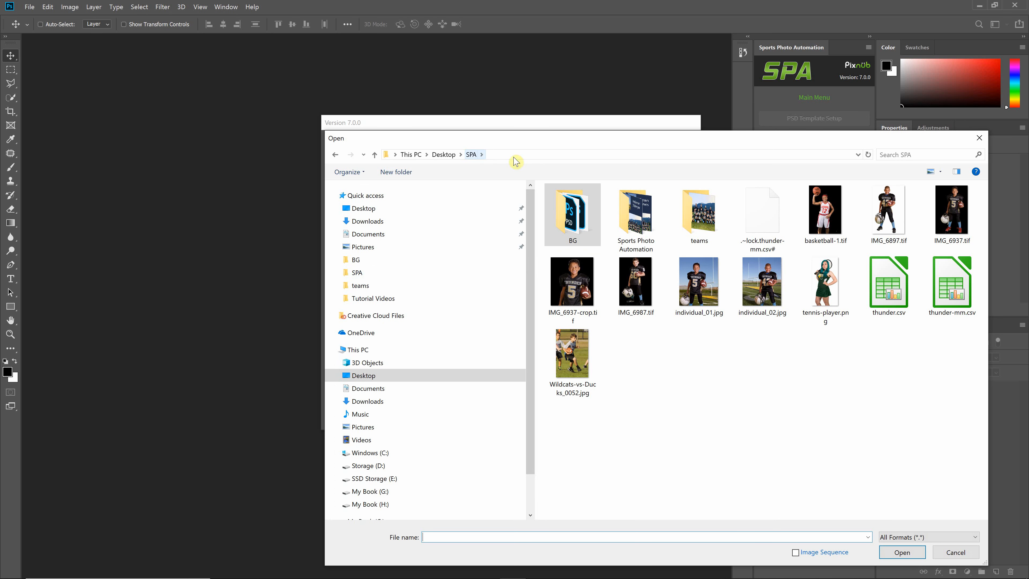
{"action": "double_click", "coordinate": [711, 222]}
{"action": "left_click", "coordinate": [571, 209]}
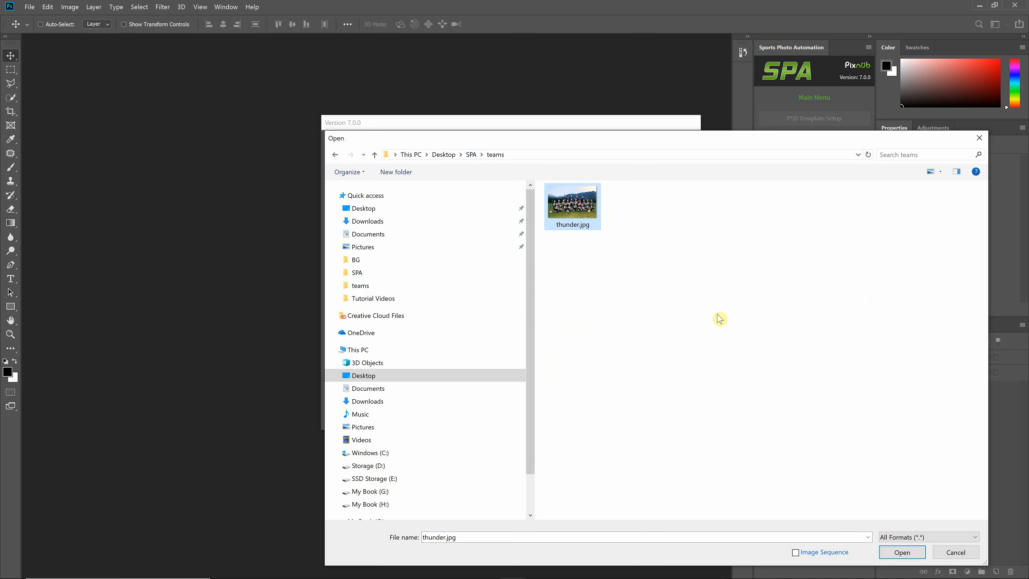
{"action": "left_click", "coordinate": [903, 551]}
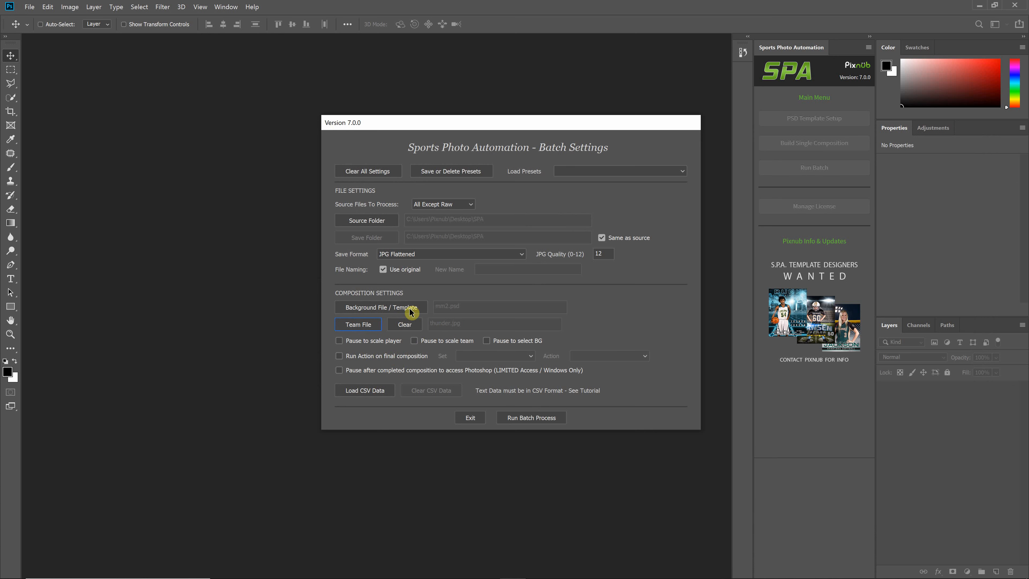
Step: Load the CSV data for the batch from thunder-mm.csv in the SPA folder
{"action": "left_click", "coordinate": [379, 390]}
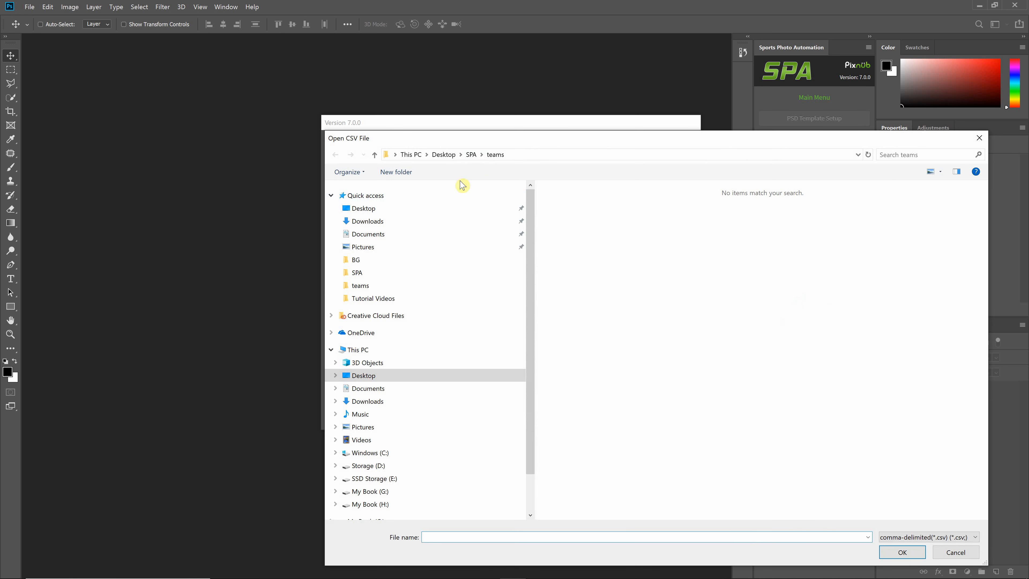
{"action": "left_click", "coordinate": [478, 158]}
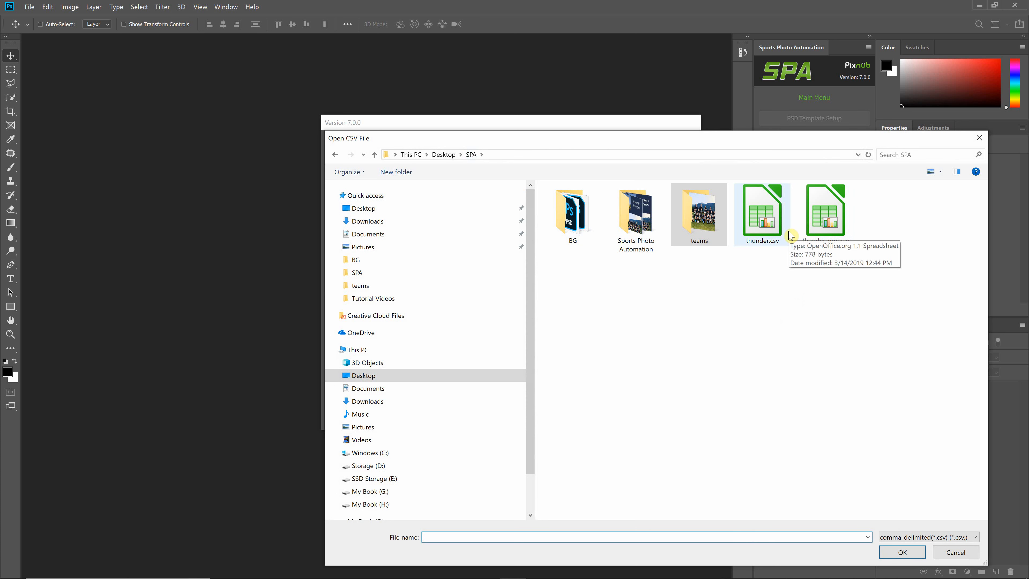
{"action": "left_click", "coordinate": [760, 233]}
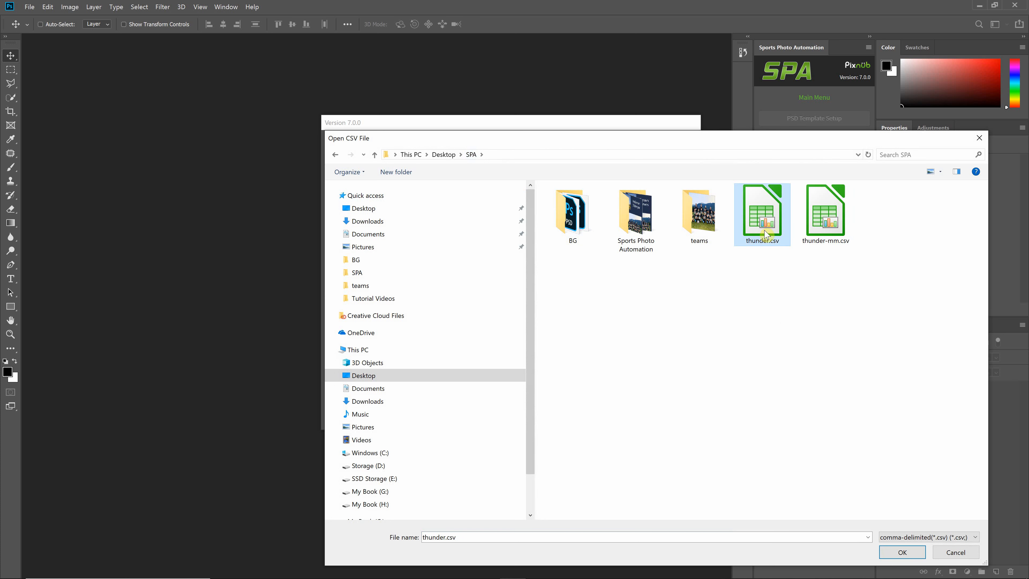
{"action": "left_click", "coordinate": [822, 230]}
{"action": "left_click", "coordinate": [905, 552]}
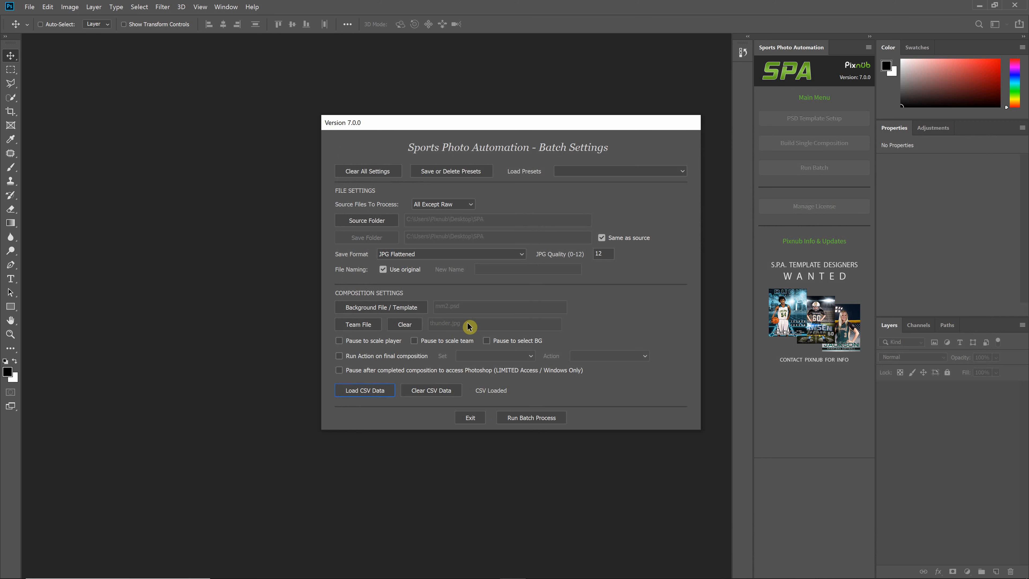
Step: Switch to thunder-mm.csv in LibreOffice Calc and examine the player image names and the team file column
{"action": "key", "text": "alt+Tab"}
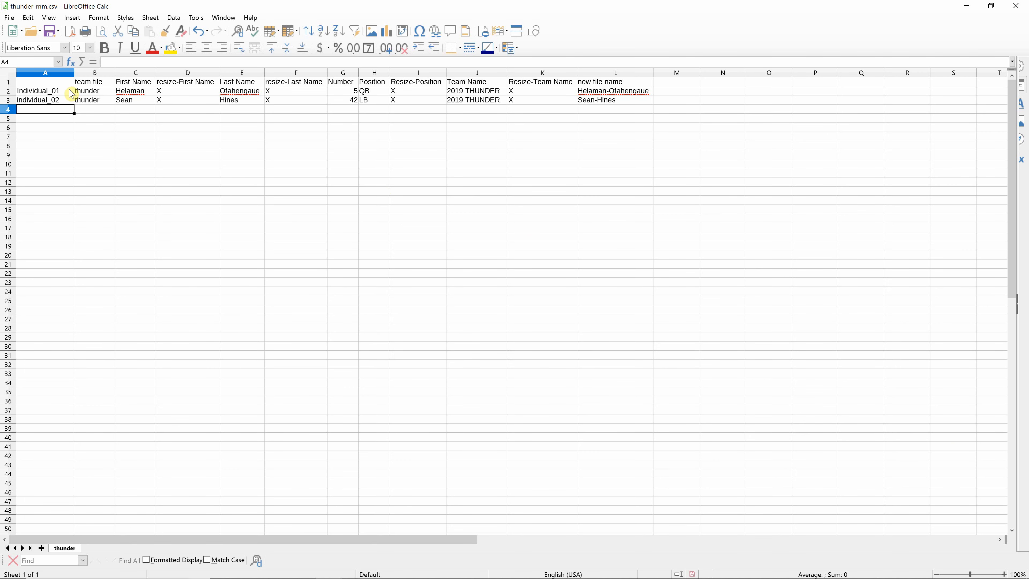
{"action": "left_click", "coordinate": [61, 74]}
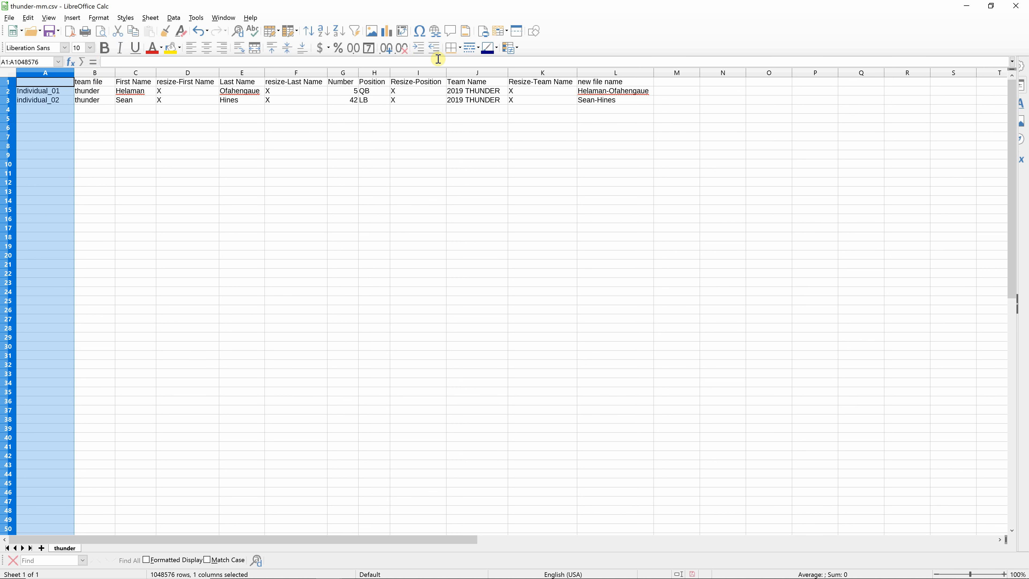
{"action": "left_click", "coordinate": [101, 93]}
{"action": "left_click", "coordinate": [92, 83]}
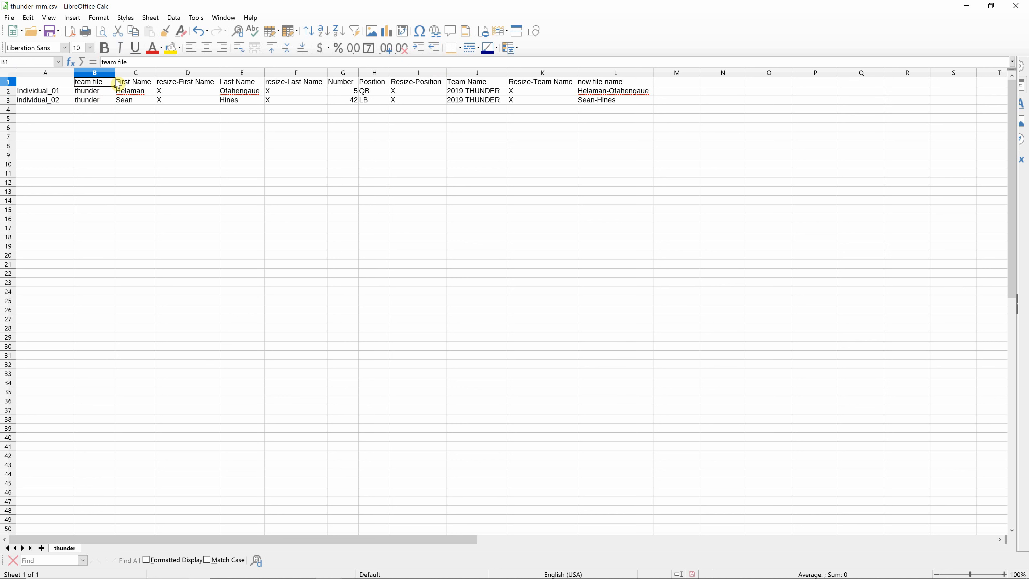
{"action": "left_click", "coordinate": [93, 92]}
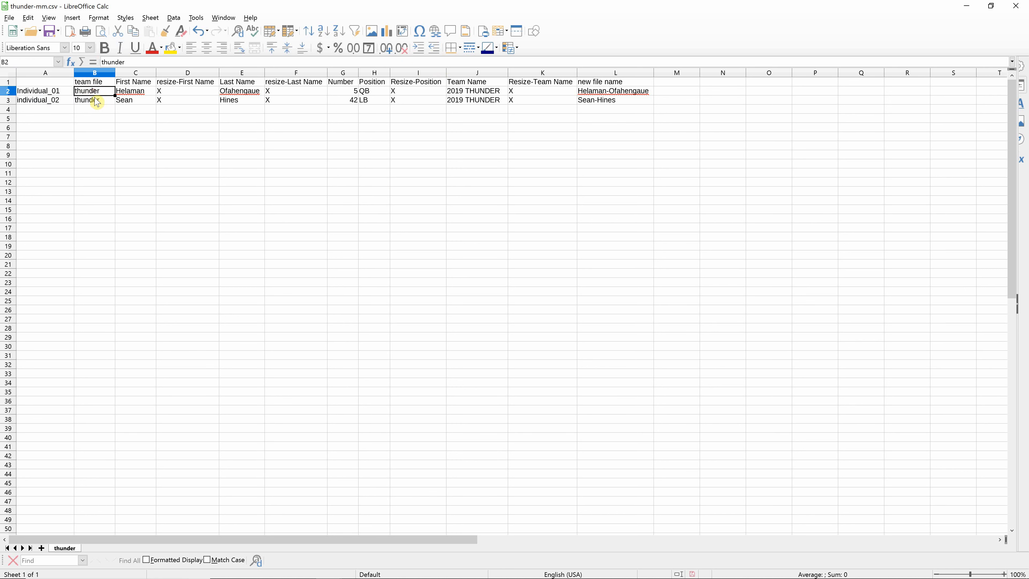
{"action": "left_click", "coordinate": [96, 101]}
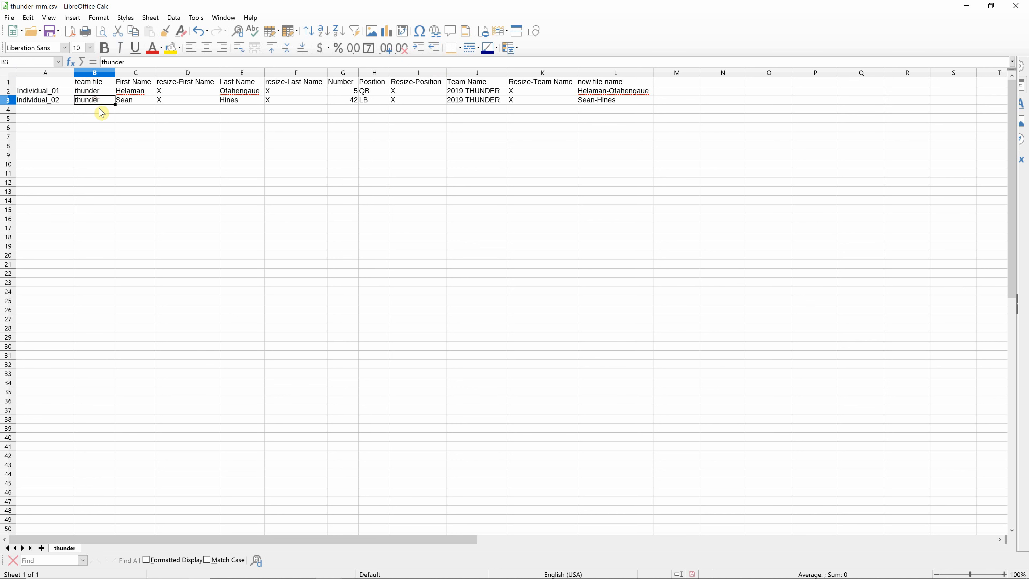
{"action": "left_click", "coordinate": [101, 92]}
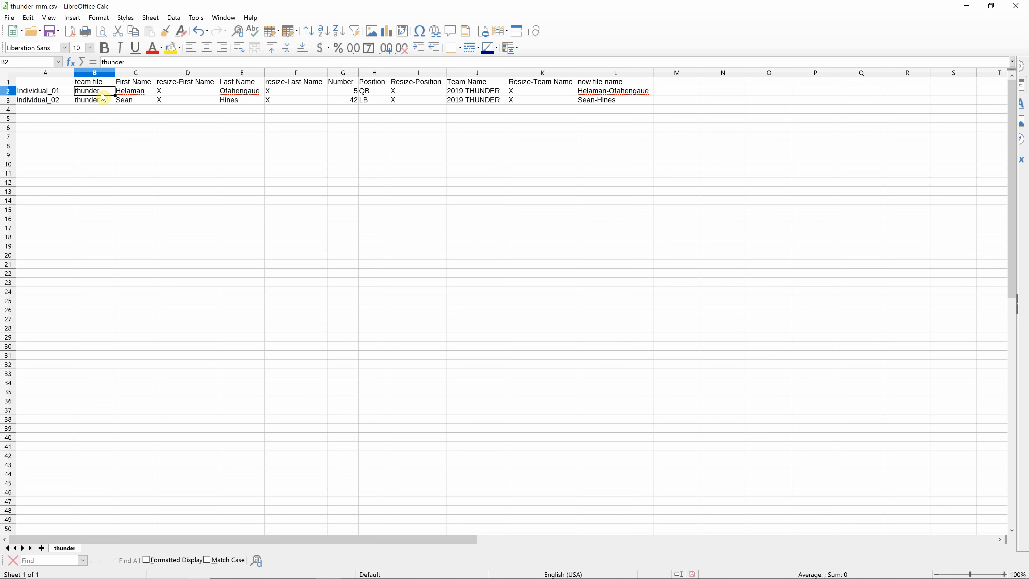
Step: Enter warriors.jpg as an example team file name in cell B4 and delete the text again
{"action": "left_click", "coordinate": [105, 109]}
{"action": "type", "text": "warriors.jpg"}
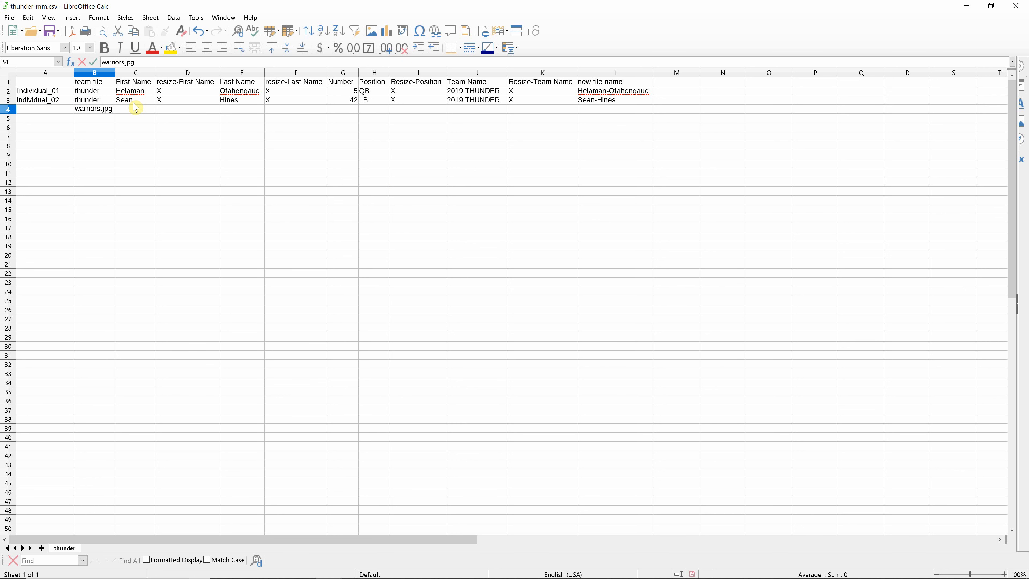
{"action": "key", "text": "BackSpace"}
{"action": "key", "text": "BackSpace"}
{"action": "key", "text": "BackSpace"}
{"action": "key", "text": "BackSpace"}
{"action": "key", "text": "BackSpace"}
{"action": "key", "text": "BackSpace"}
{"action": "key", "text": "BackSpace"}
{"action": "key", "text": "BackSpace"}
{"action": "key", "text": "BackSpace"}
{"action": "key", "text": "BackSpace"}
Step: Check the team file setting in Photoshop's batch settings against the team file column in the LibreOffice Calc spreadsheet
{"action": "key", "text": "alt+Tab"}
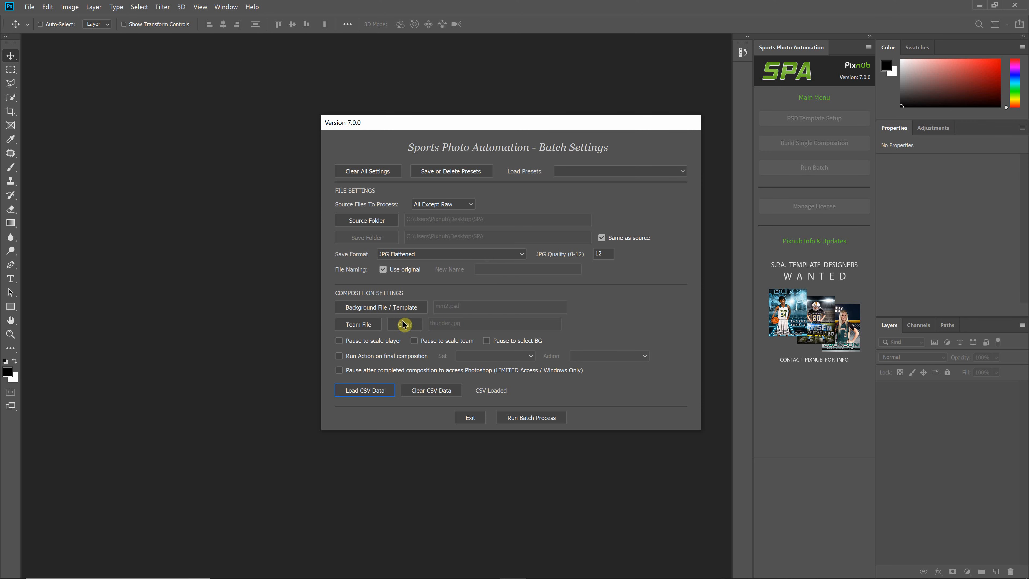
{"action": "key", "text": "alt+Tab"}
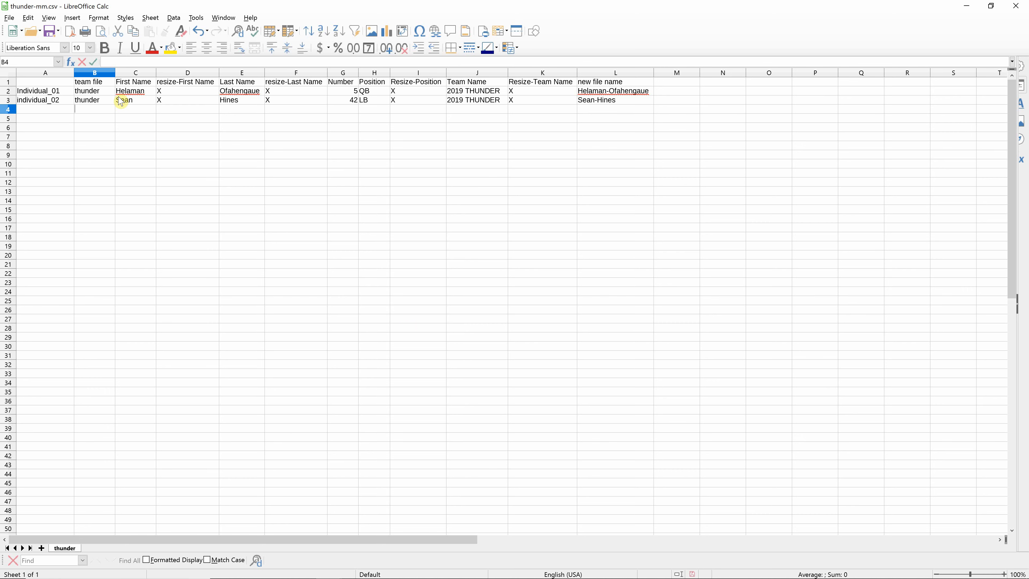
{"action": "left_click", "coordinate": [97, 92]}
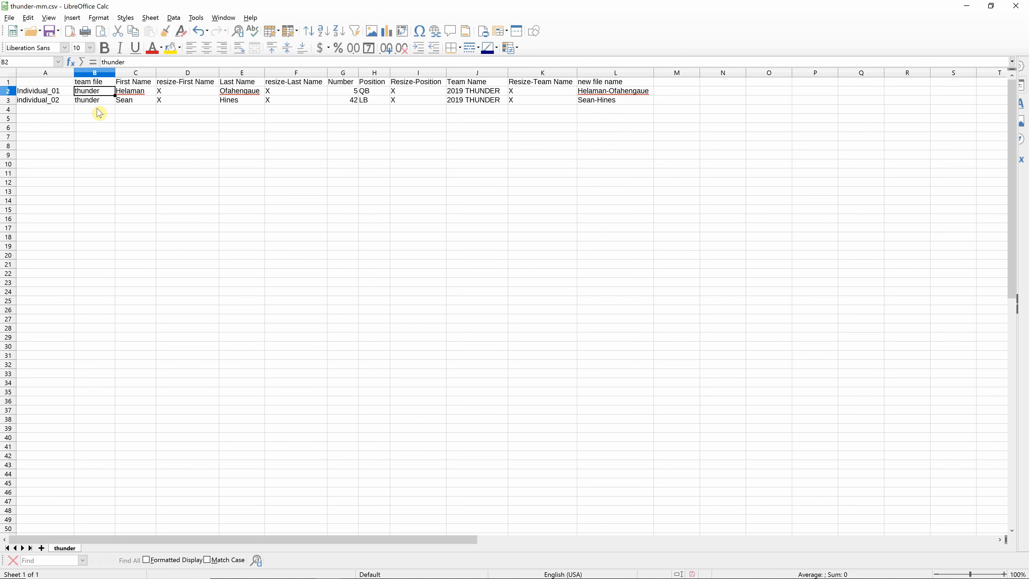
Step: Return from the LibreOffice Calc spreadsheet to Photoshop, run the batch process with the loaded CSV data, and close its completion report
{"action": "key", "text": "alt+Tab"}
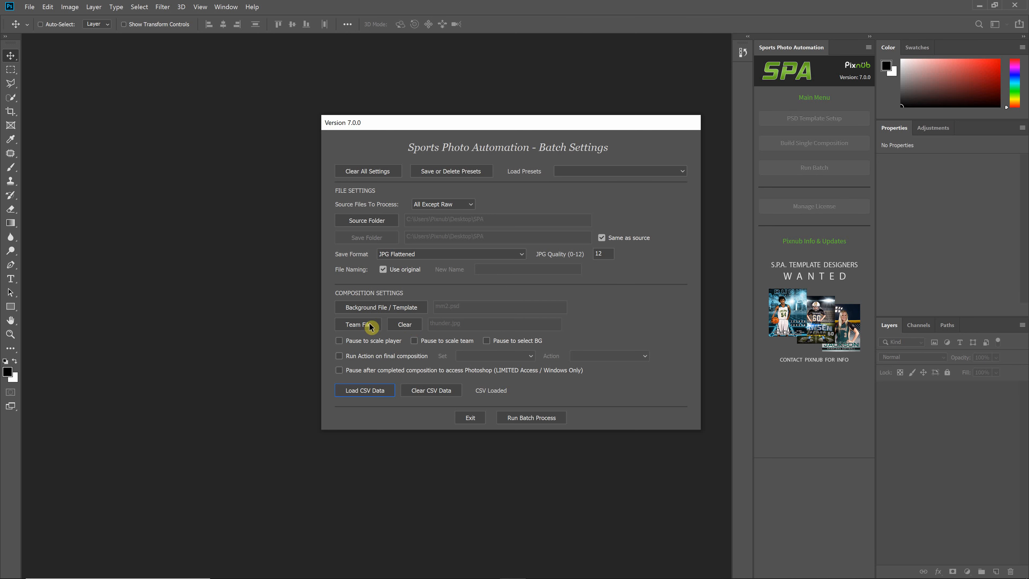
{"action": "key", "text": "alt+Tab"}
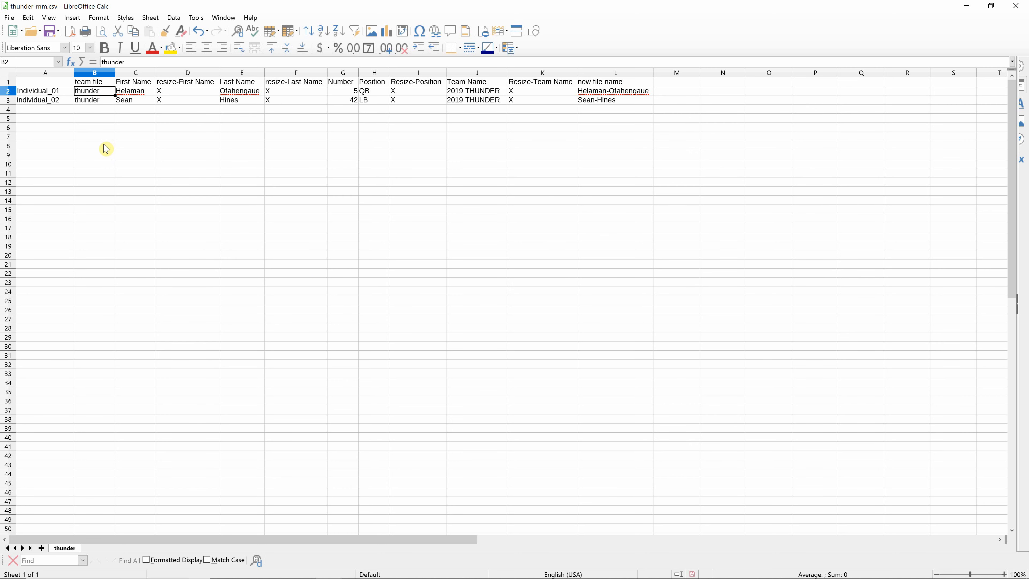
{"action": "key", "text": "alt+Tab"}
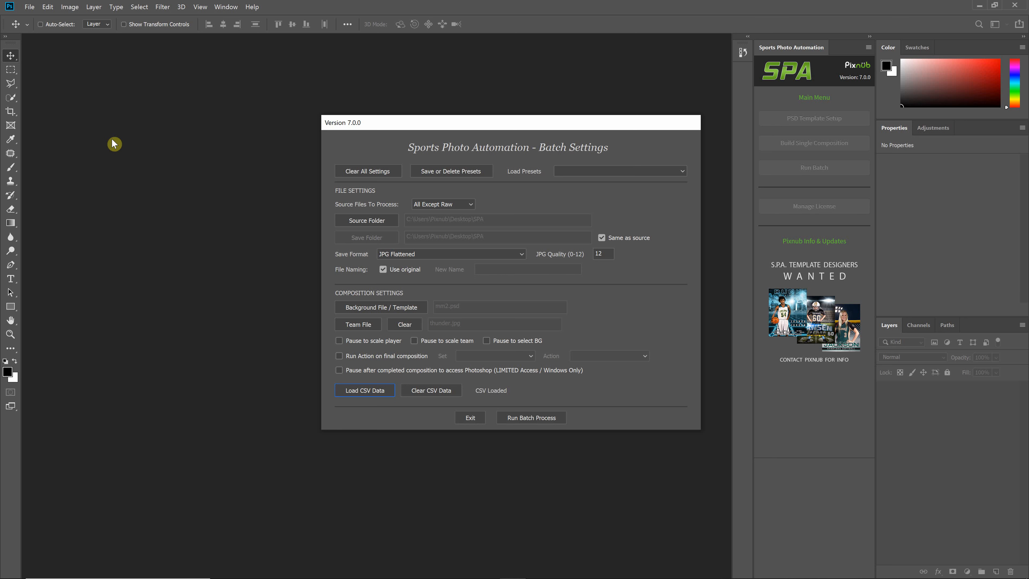
{"action": "left_click", "coordinate": [540, 424]}
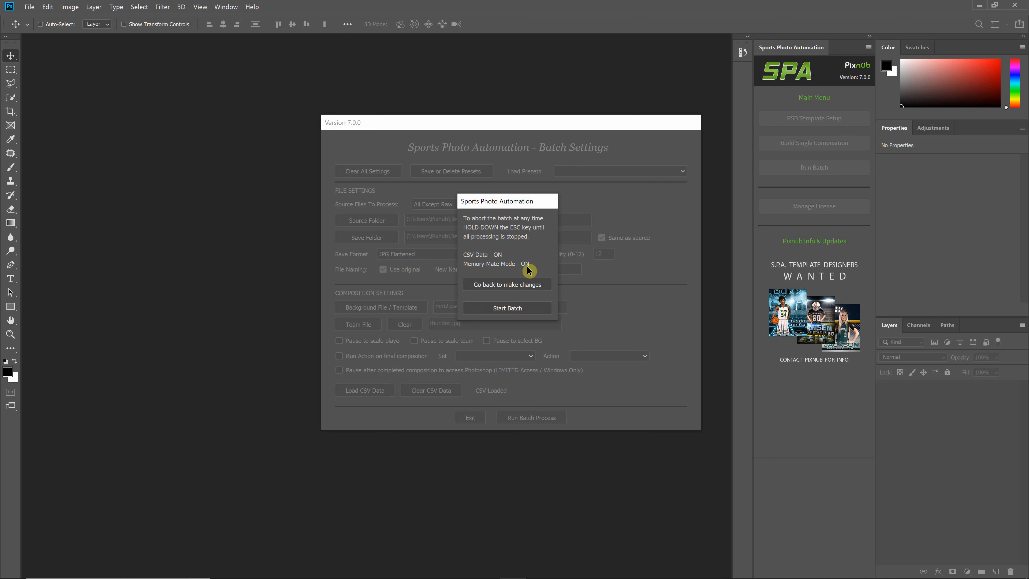
{"action": "left_click_drag", "start_coordinate": [534, 205], "coordinate": [570, 186]}
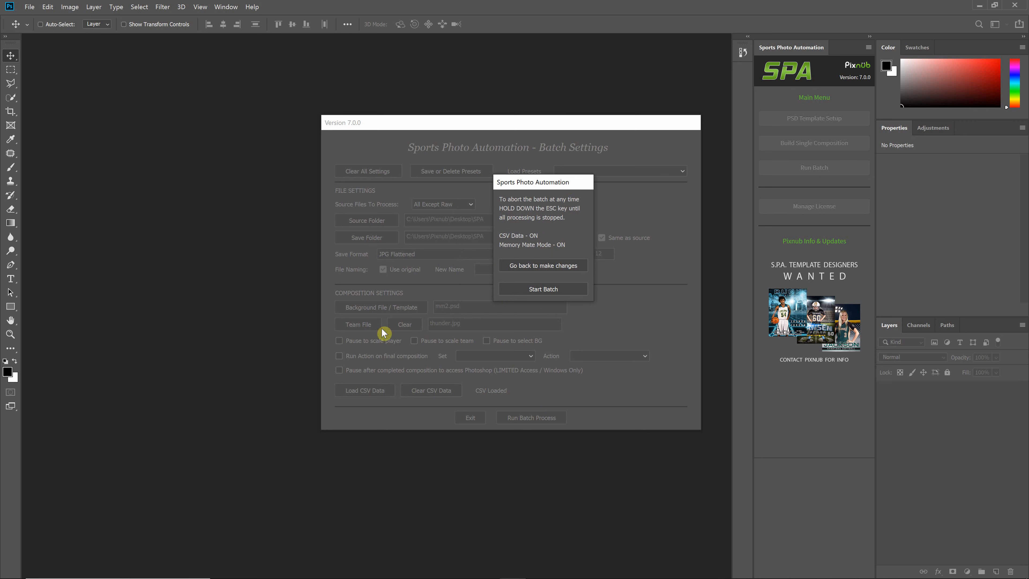
{"action": "left_click", "coordinate": [553, 291]}
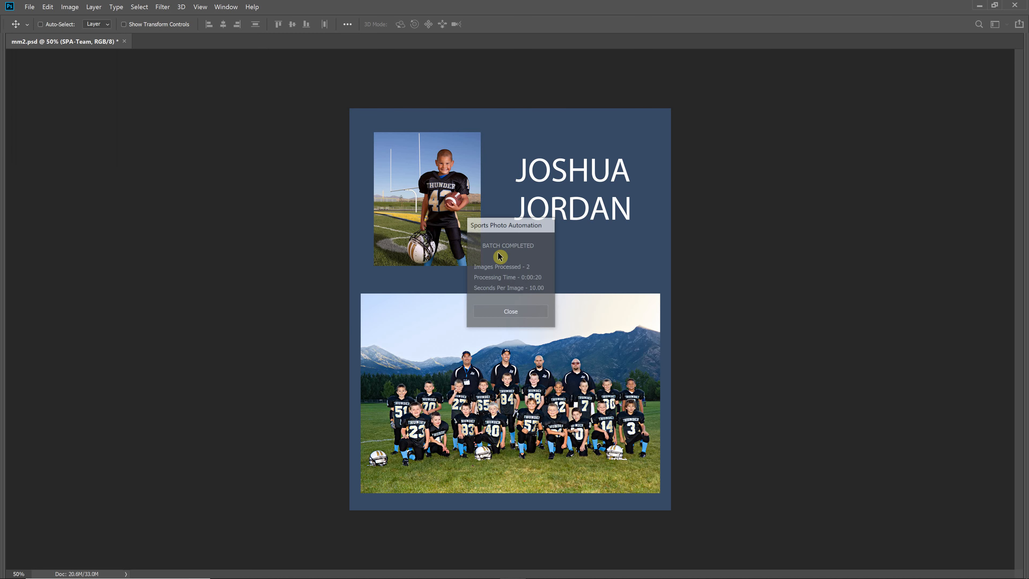
{"action": "left_click", "coordinate": [533, 312]}
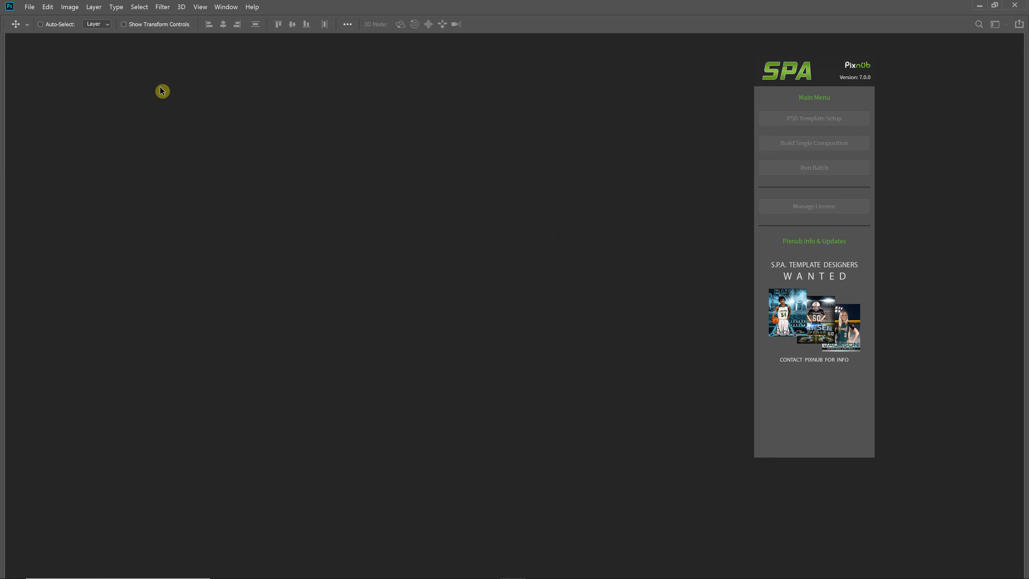
Step: Open both players' composite JPGs ending in _0003 from the Sports Photo Automation folder inside SPA
{"action": "left_click", "coordinate": [30, 7]}
{"action": "left_click", "coordinate": [48, 29]}
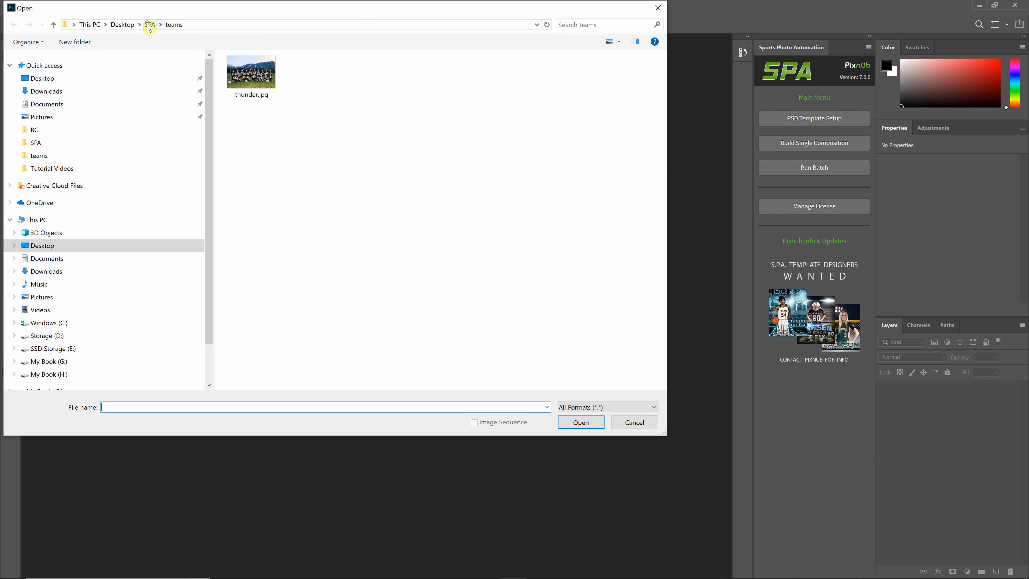
{"action": "left_click", "coordinate": [150, 25]}
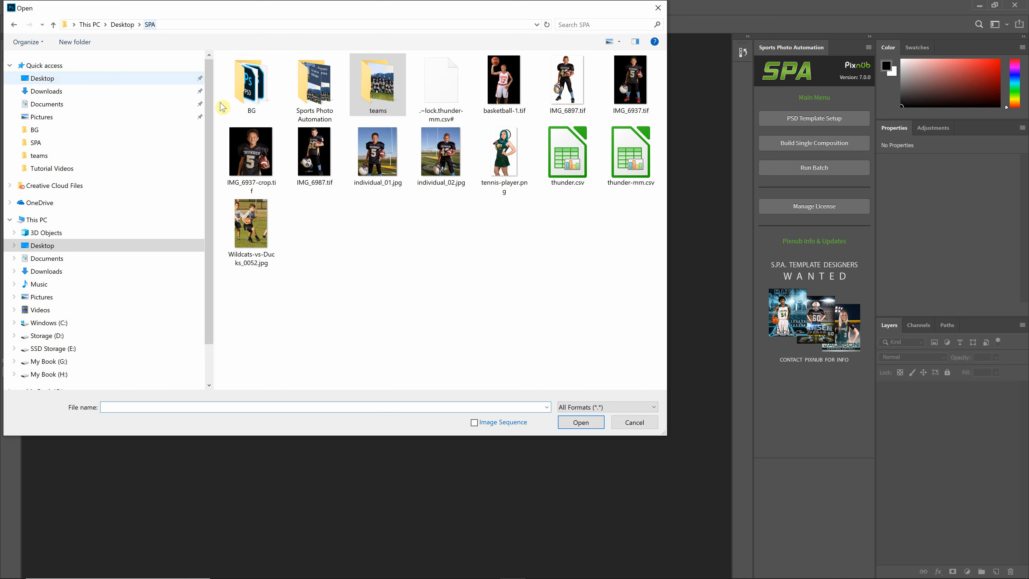
{"action": "double_click", "coordinate": [302, 90]}
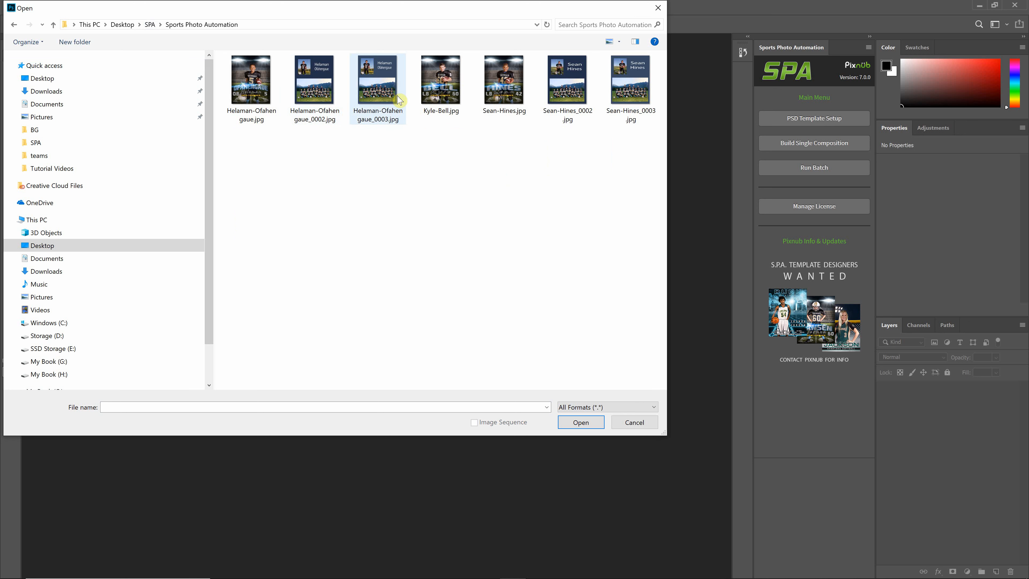
{"action": "left_click", "coordinate": [567, 93]}
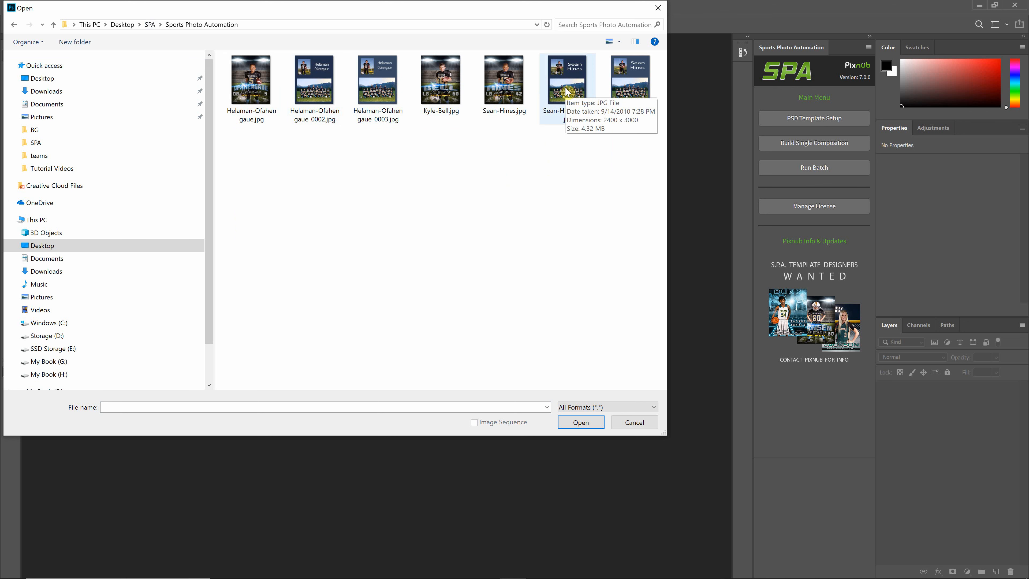
{"action": "left_click", "coordinate": [569, 93]}
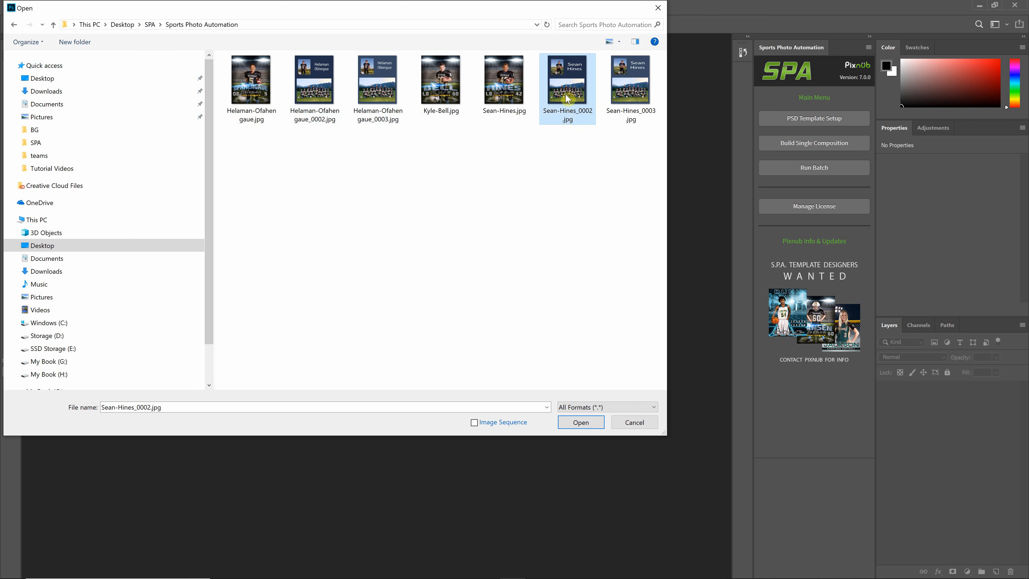
{"action": "left_click", "coordinate": [624, 98]}
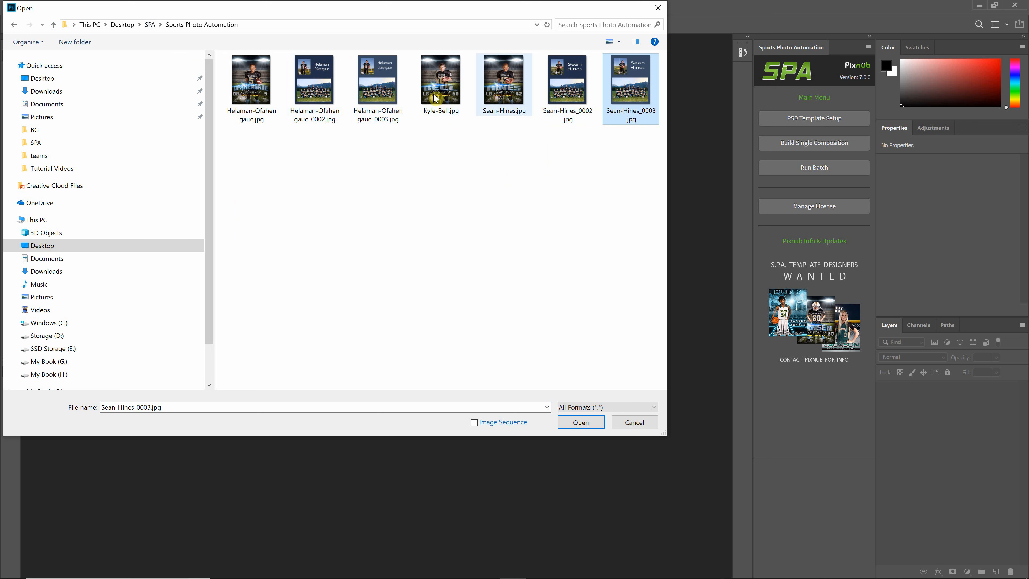
{"action": "left_click", "coordinate": [389, 97], "text": "ctrl"}
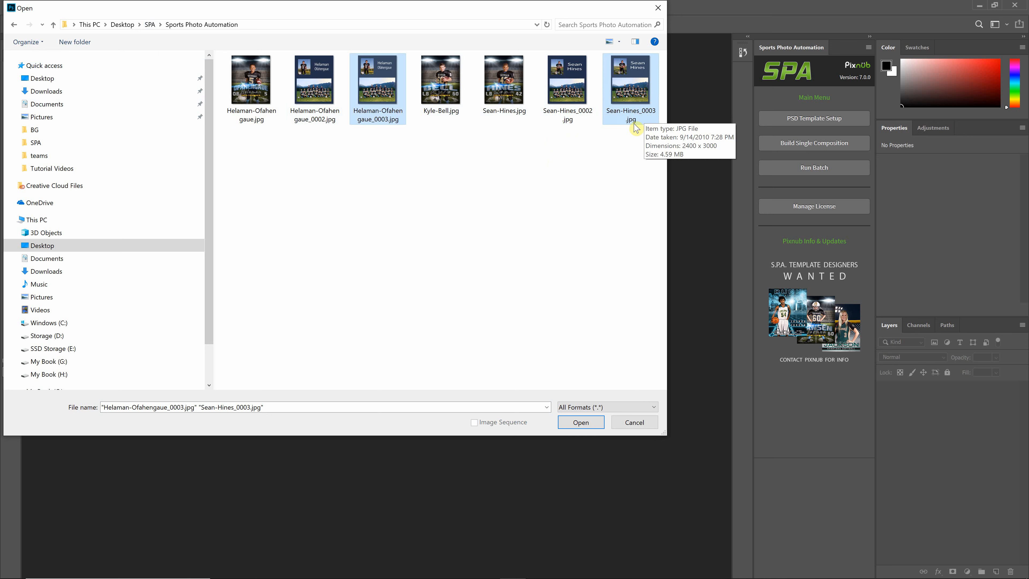
{"action": "left_click", "coordinate": [592, 422]}
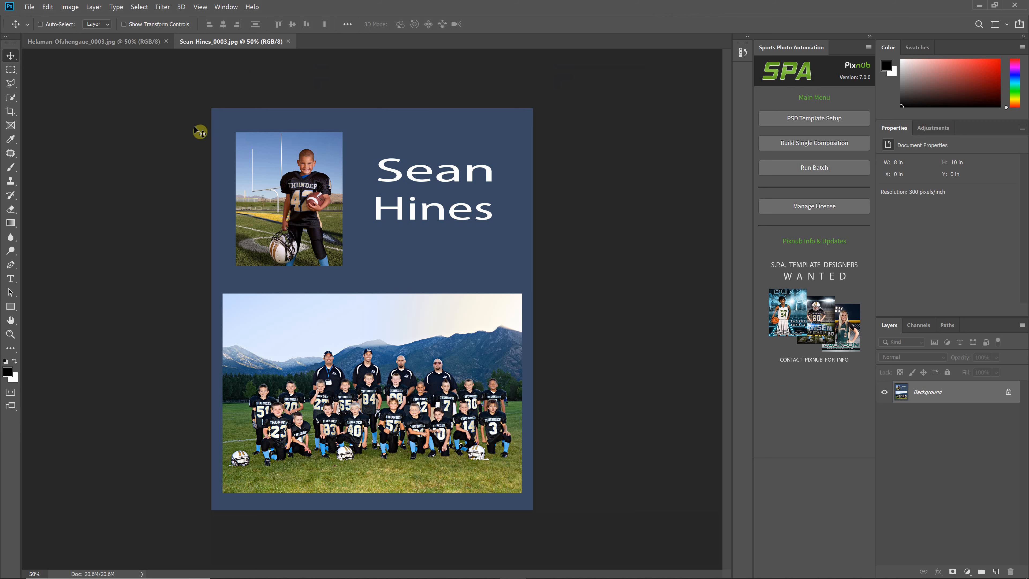
Step: Compare the two opened composites, checking the player photo, name text and team photo in each
{"action": "left_click", "coordinate": [91, 41]}
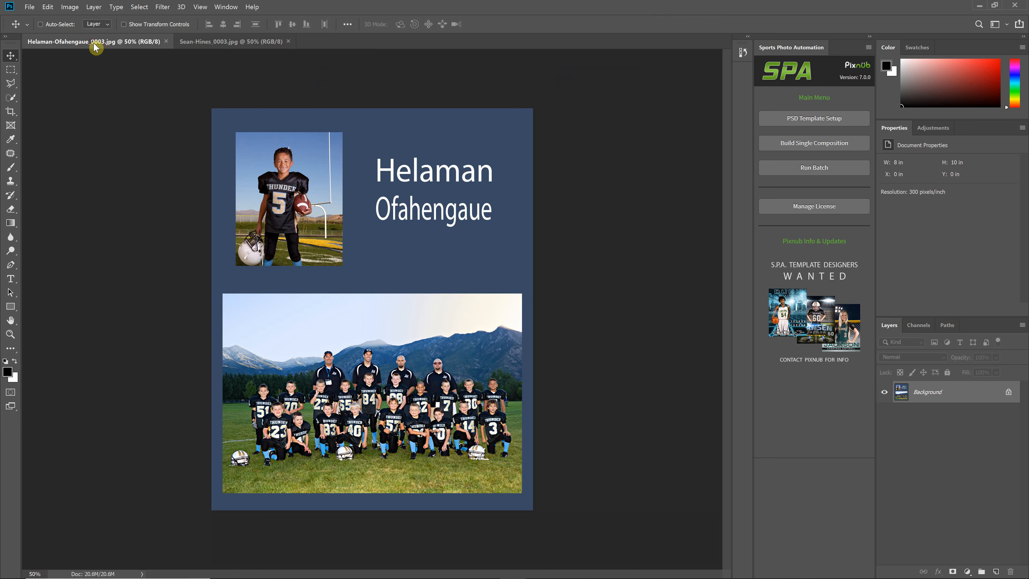
{"action": "left_click", "coordinate": [204, 44]}
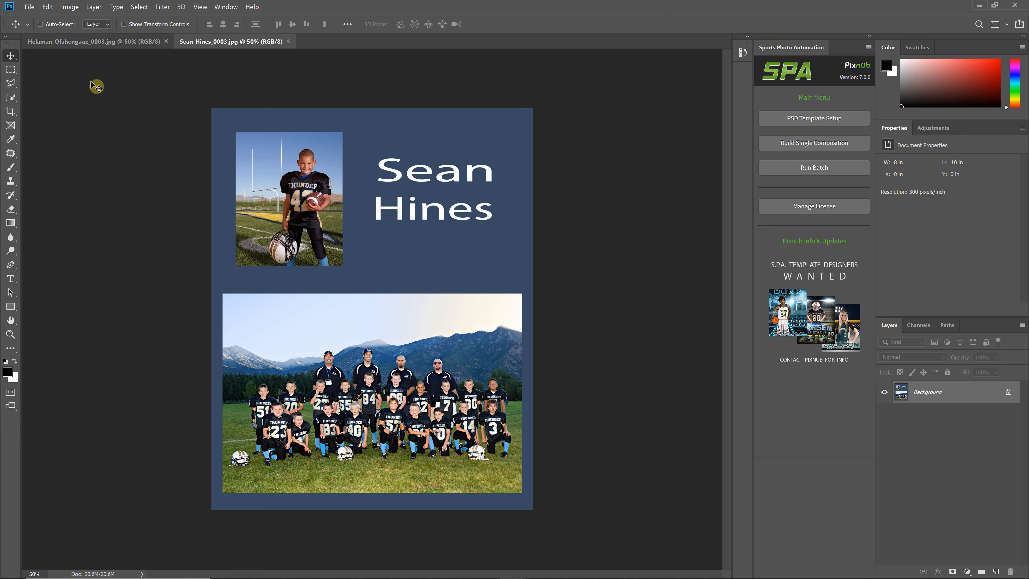
{"action": "left_click", "coordinate": [114, 40]}
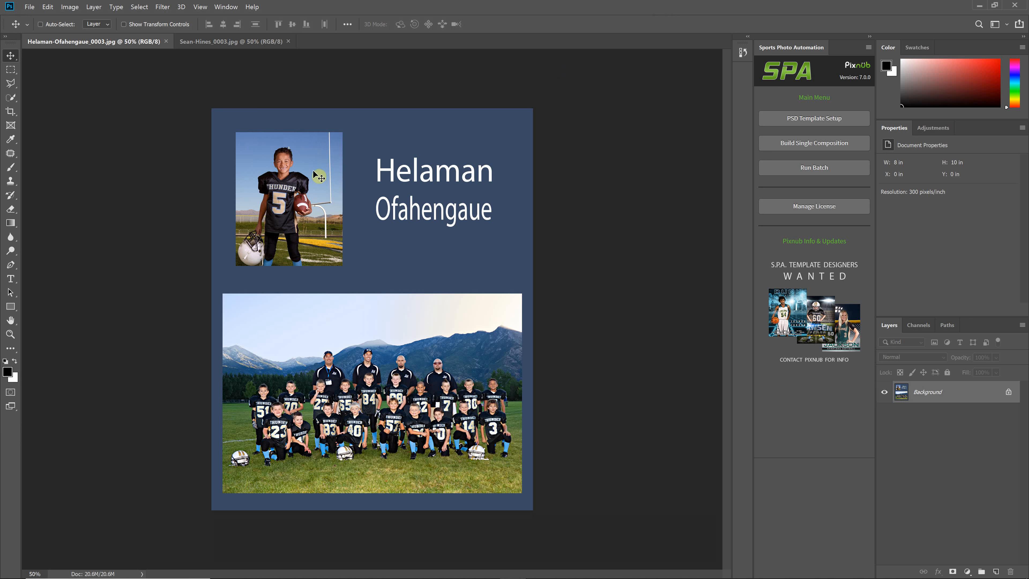
{"action": "left_click", "coordinate": [207, 43]}
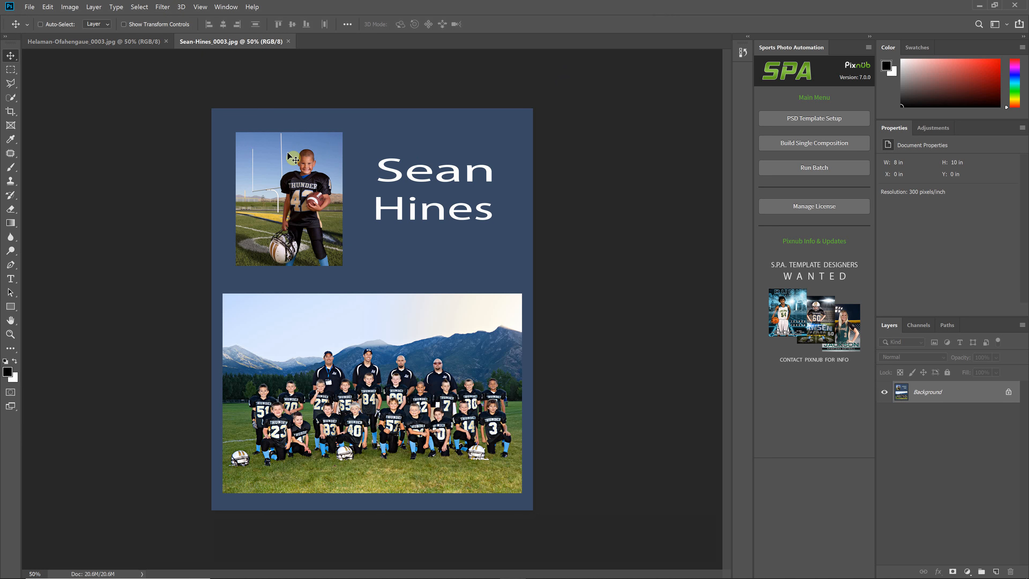